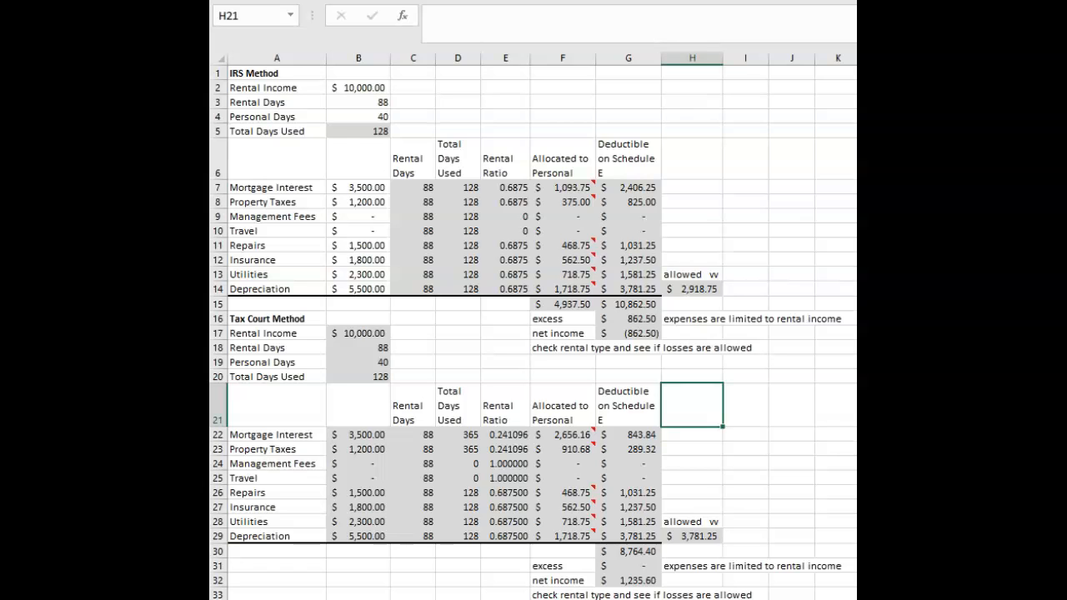
Review the IRS Method input cells for rental income, rental and personal days, and the expense amounts.
{"action": "left_click", "coordinate": [421, 102]}
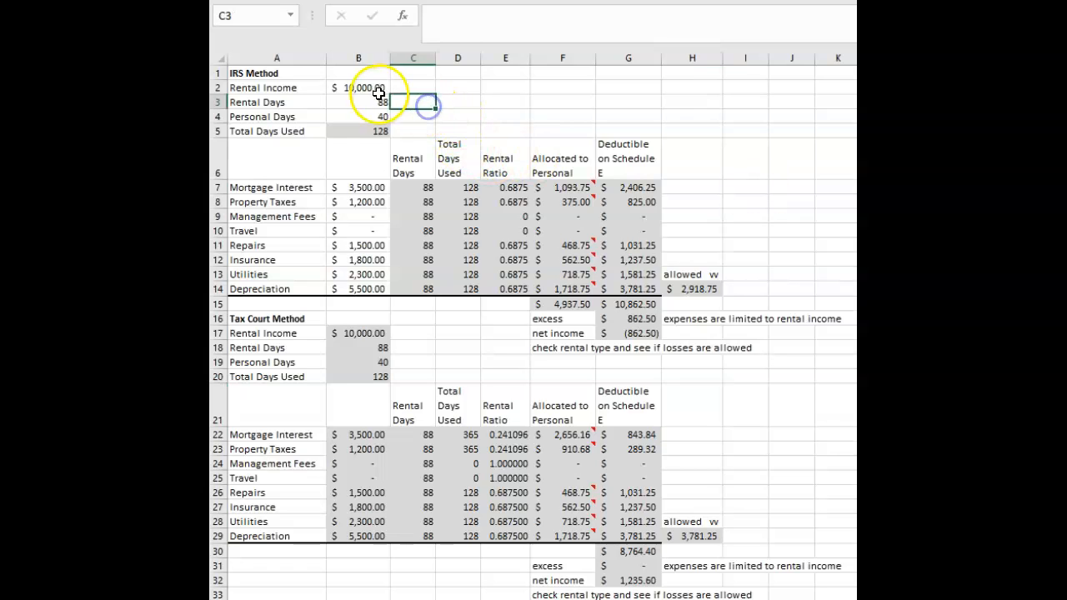
{"action": "left_click", "coordinate": [370, 88]}
{"action": "left_click_drag", "start_coordinate": [371, 88], "coordinate": [361, 116]}
{"action": "left_click_drag", "start_coordinate": [360, 190], "coordinate": [360, 296]}
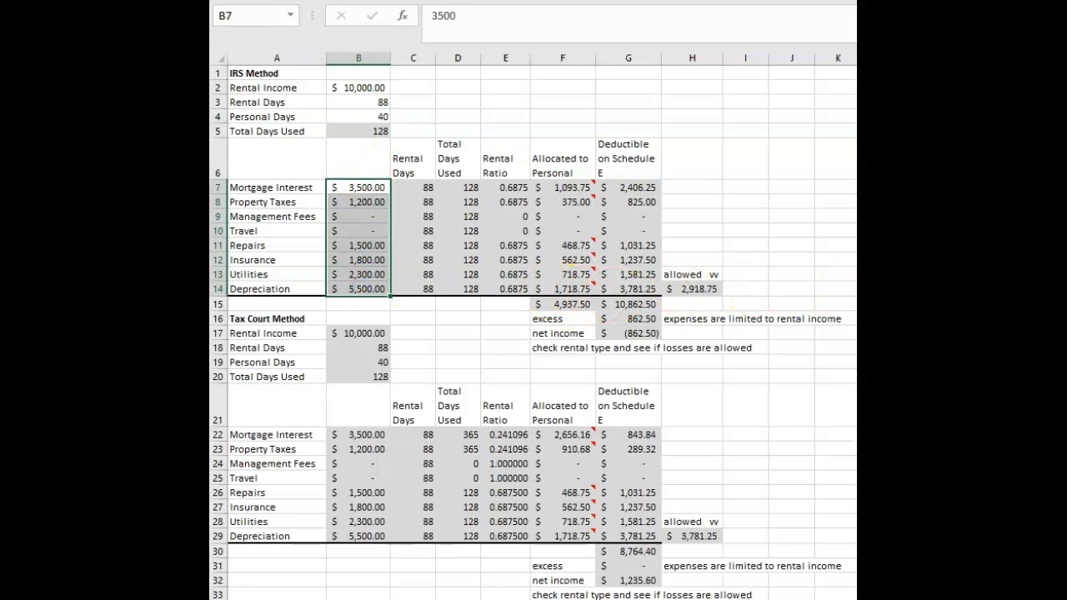
{"action": "left_click", "coordinate": [931, 319]}
Set the IRS Method rental income to 15,000 and check the linked rental income in the Tax Court Method.
{"action": "left_click", "coordinate": [461, 87]}
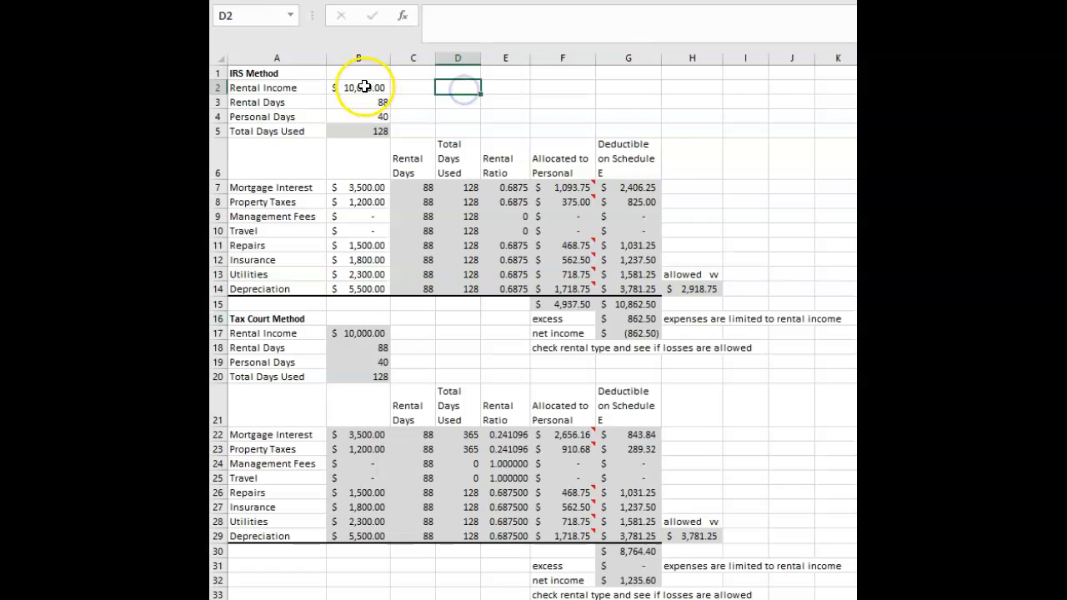
{"action": "left_click", "coordinate": [365, 88]}
{"action": "type", "text": "150"}
{"action": "left_click", "coordinate": [470, 116]}
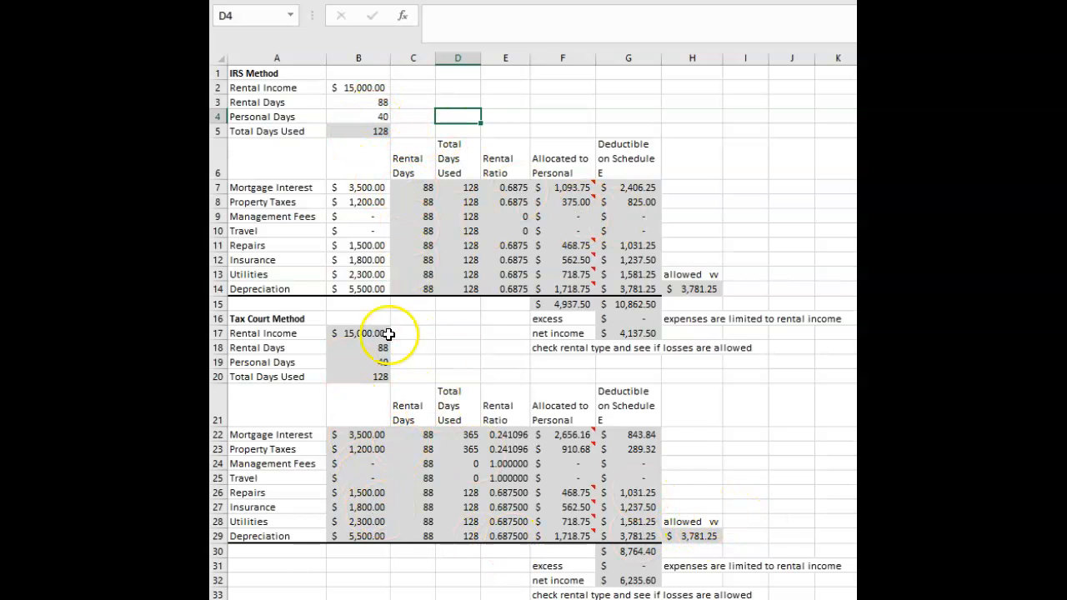
{"action": "left_click", "coordinate": [358, 333]}
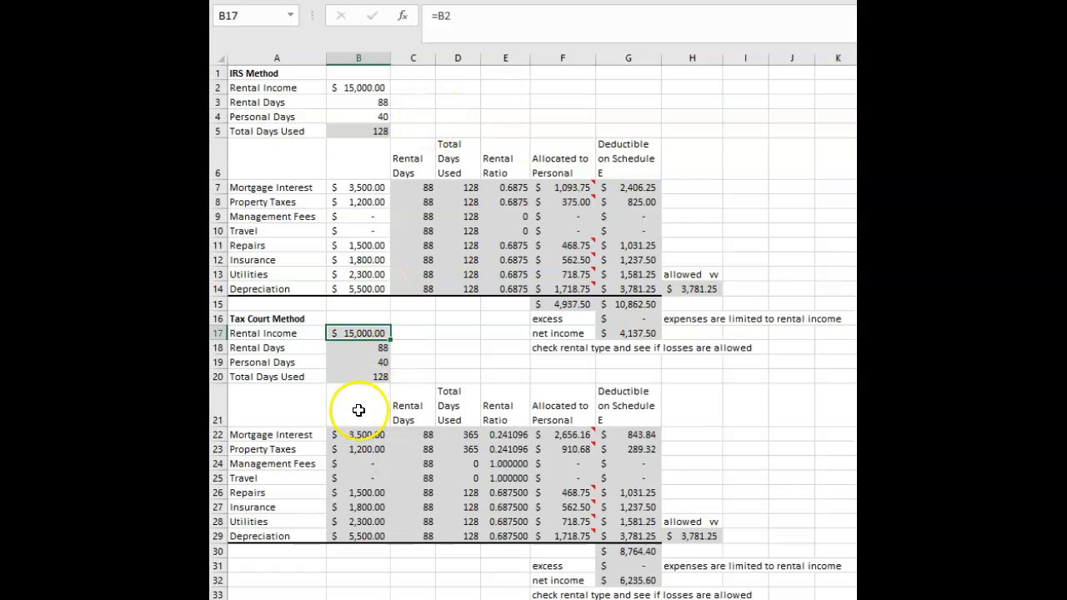
Set the rental days in the IRS Method inputs to 100.
{"action": "left_click", "coordinate": [375, 88]}
{"action": "left_click", "coordinate": [380, 102]}
{"action": "type", "text": "100"}
{"action": "left_click", "coordinate": [459, 102]}
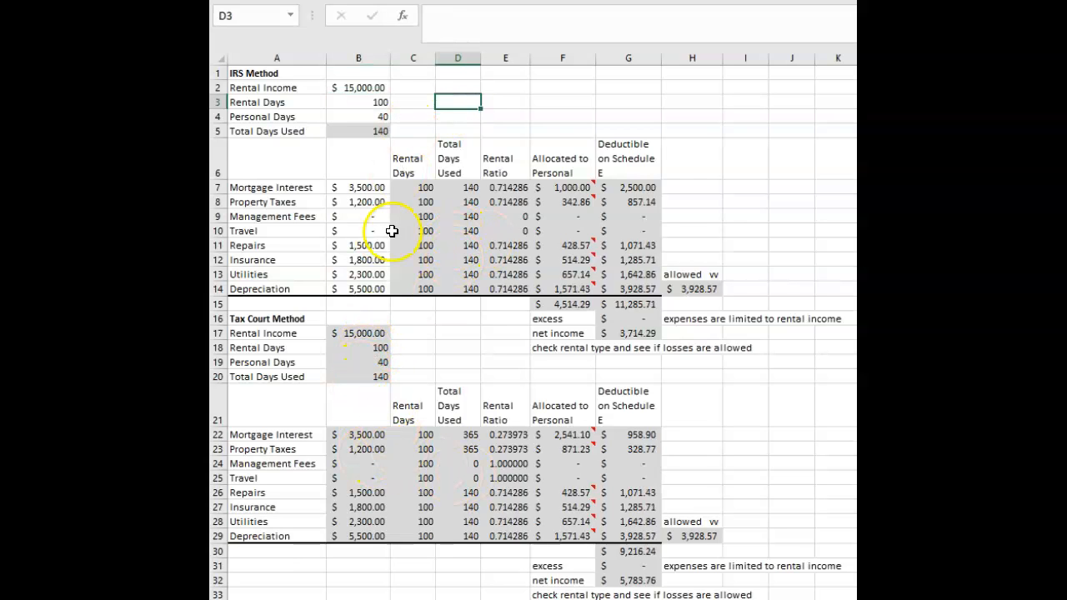
Compare the total days used for mortgage interest and property taxes under the IRS and Tax Court methods.
{"action": "left_click_drag", "start_coordinate": [354, 88], "coordinate": [358, 116]}
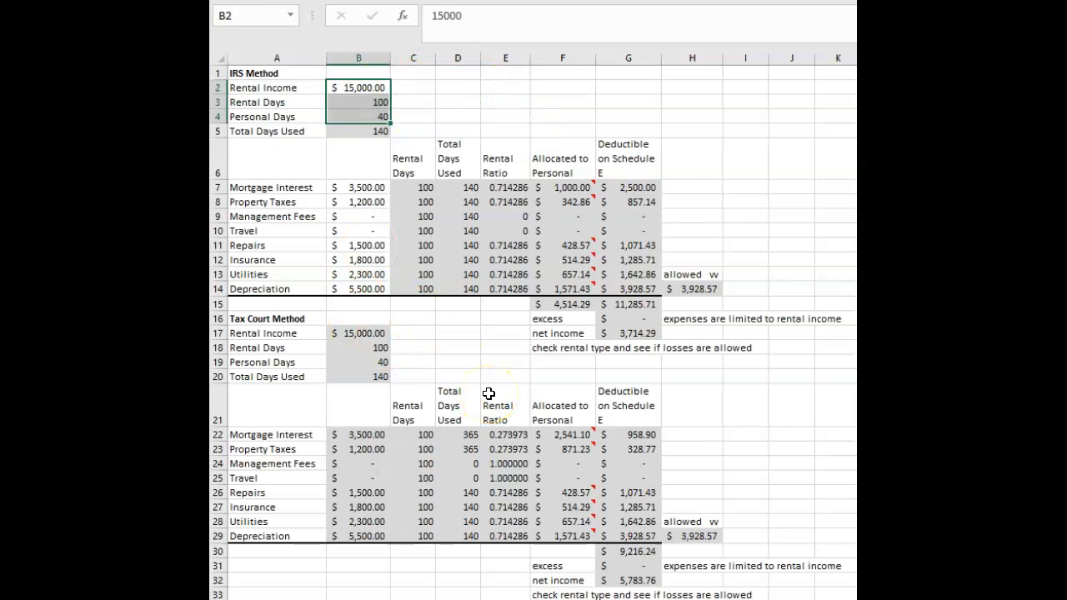
{"action": "left_click", "coordinate": [421, 185]}
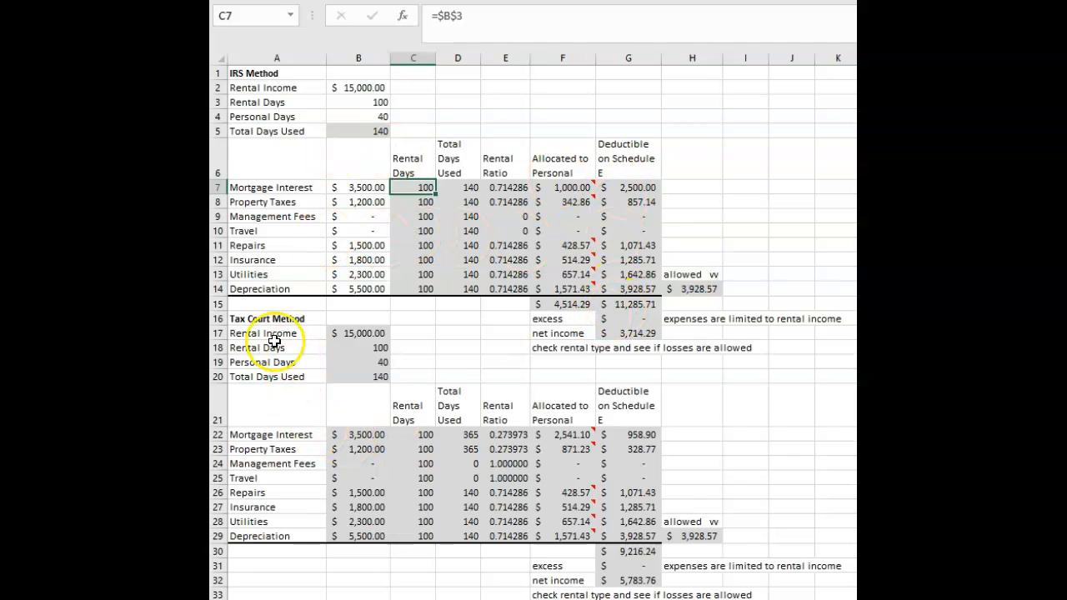
{"action": "mouse_move", "coordinate": [567, 454]}
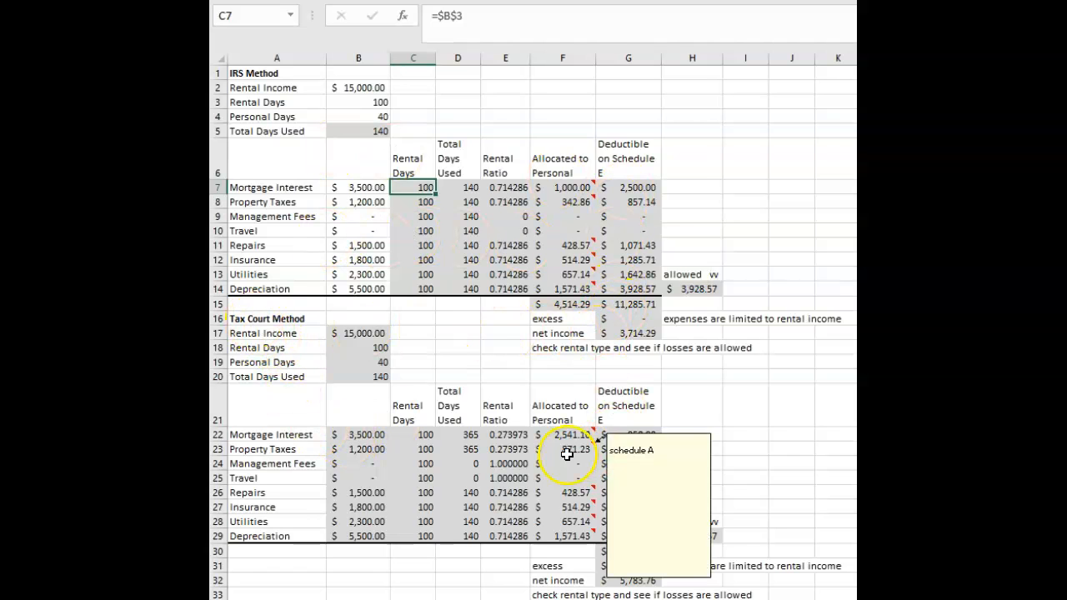
{"action": "left_click", "coordinate": [455, 435]}
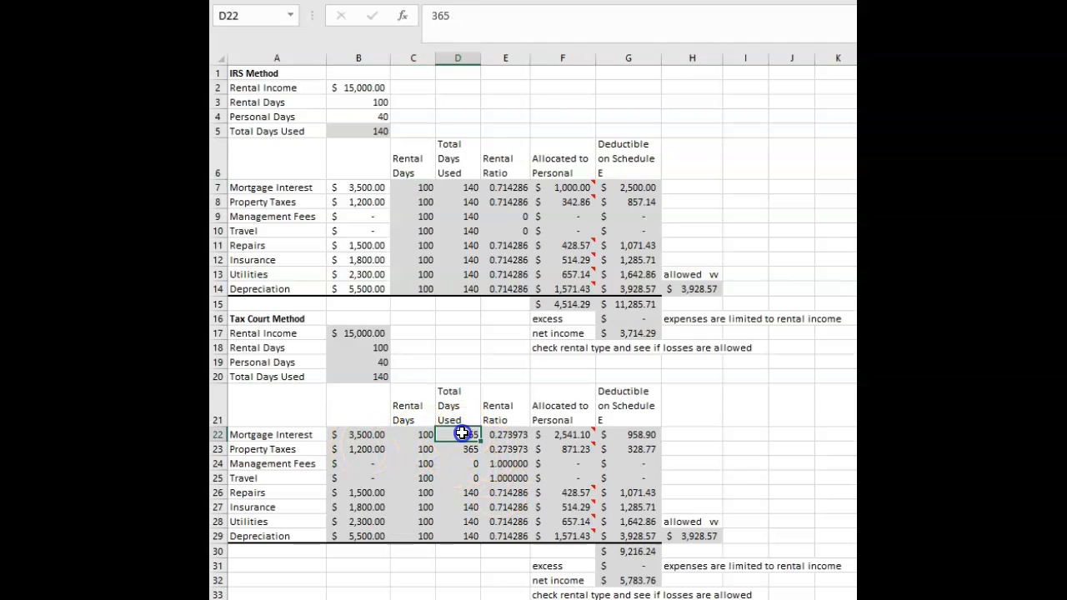
{"action": "left_click", "coordinate": [464, 451]}
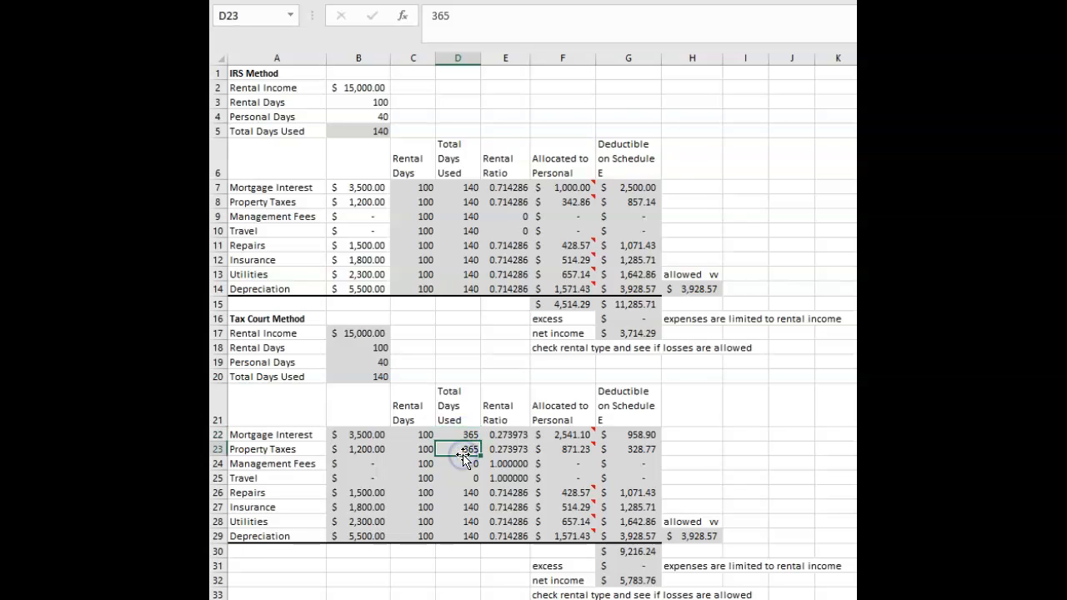
{"action": "left_click", "coordinate": [456, 186]}
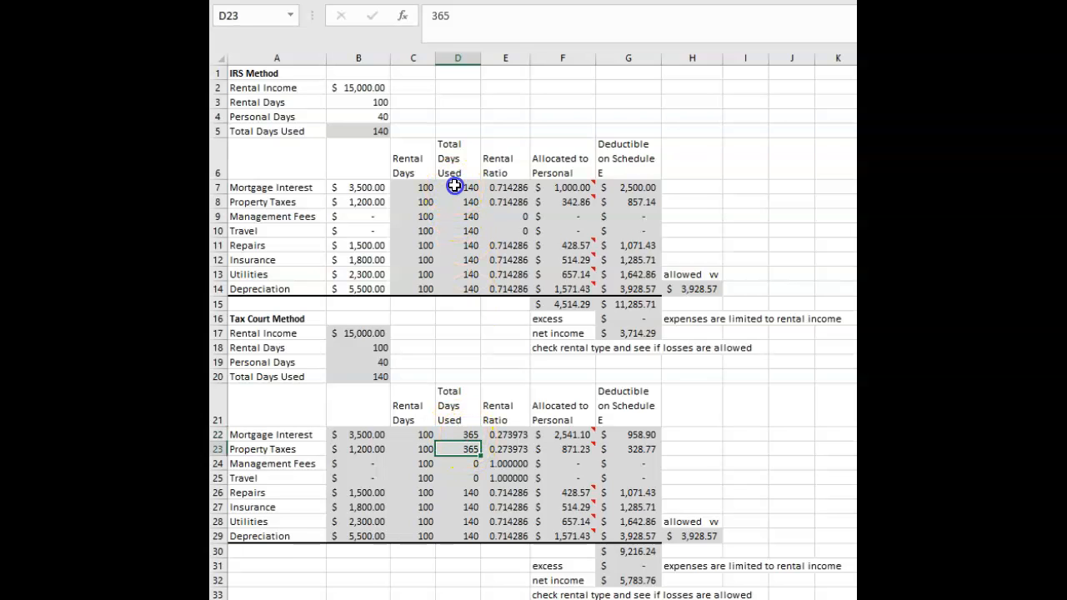
{"action": "left_click", "coordinate": [463, 201]}
{"action": "left_click", "coordinate": [471, 434]}
{"action": "left_click", "coordinate": [471, 451]}
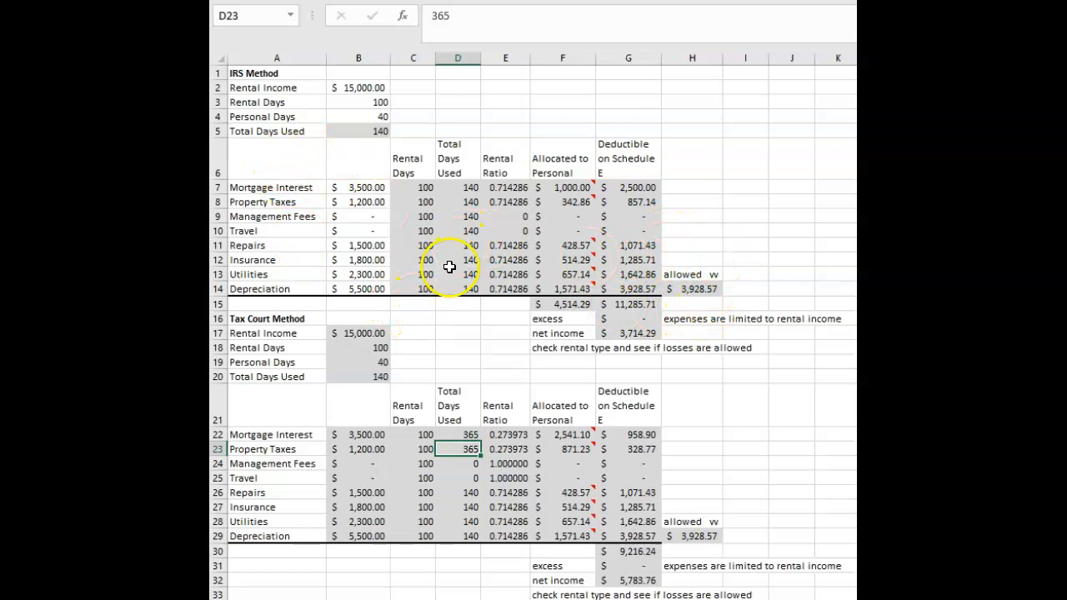
Examine the IRS mortgage interest calculation from C7 to G7 and the day counts behind the Tax Court ratios.
{"action": "left_click", "coordinate": [421, 188]}
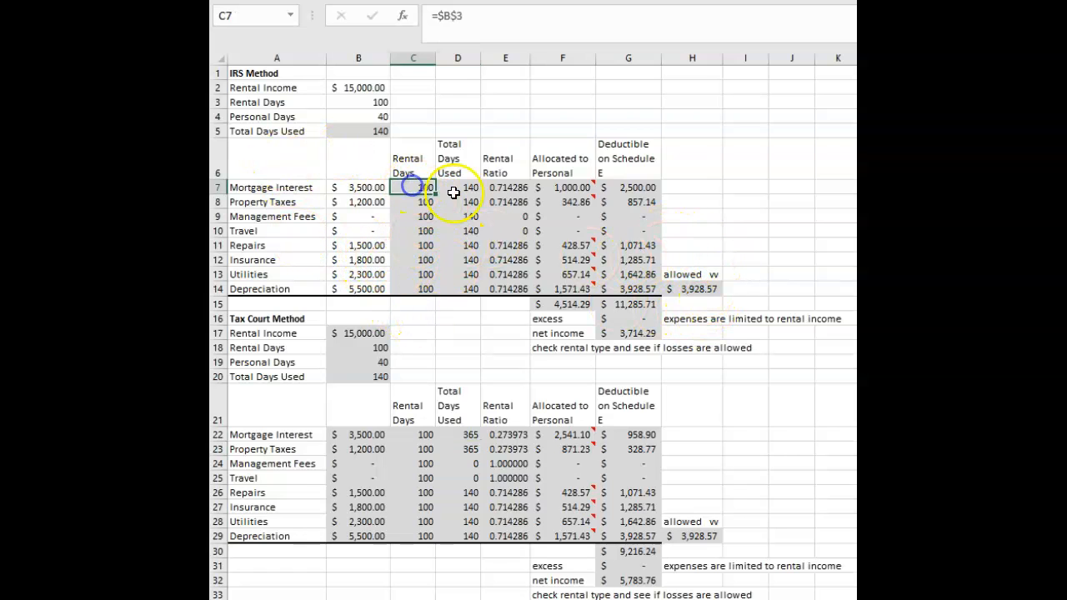
{"action": "left_click", "coordinate": [429, 231]}
{"action": "left_click_drag", "start_coordinate": [415, 187], "coordinate": [617, 191]}
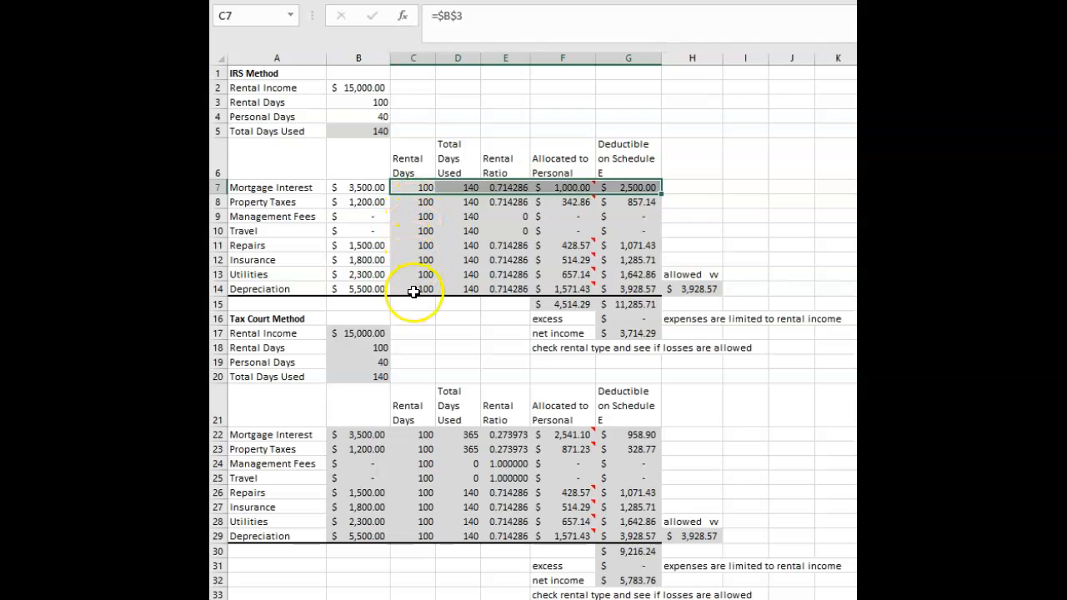
{"action": "left_click_drag", "start_coordinate": [419, 435], "coordinate": [464, 434]}
{"action": "left_click", "coordinate": [458, 435]}
{"action": "left_click", "coordinate": [459, 449]}
{"action": "left_click", "coordinate": [440, 246]}
{"action": "left_click", "coordinate": [415, 187]}
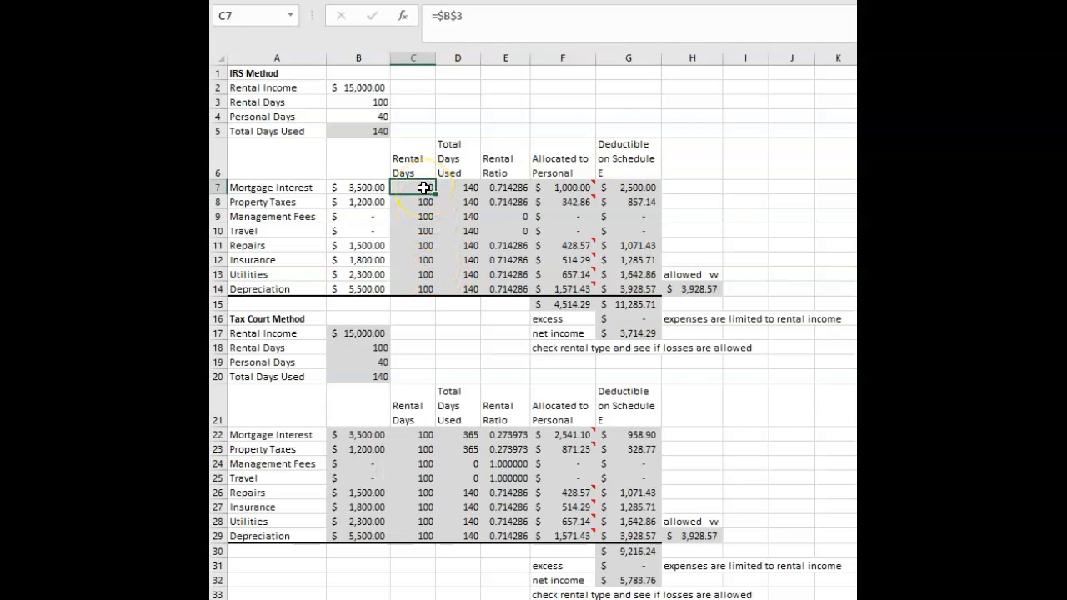
Replace the rental days formula in C7 with the relative reference =B3 and copy it to C8 through C11.
{"action": "double_click", "coordinate": [423, 187]}
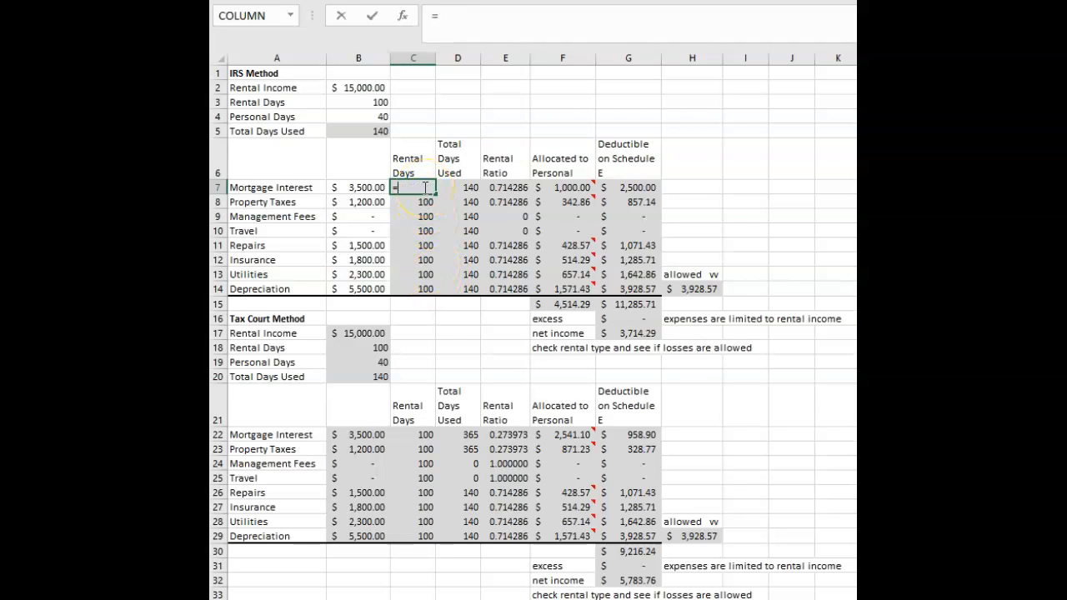
{"action": "left_click", "coordinate": [421, 216]}
{"action": "left_click", "coordinate": [416, 190]}
{"action": "key", "text": "ctrl+c"}
{"action": "left_click", "coordinate": [414, 202]}
{"action": "key", "text": "ctrl+v"}
{"action": "left_click", "coordinate": [415, 218]}
{"action": "left_click", "coordinate": [415, 231]}
{"action": "left_click", "coordinate": [417, 243]}
{"action": "key", "text": "ctrl+v"}
Check the copied rental days formulas and paste the relative C7 formula over the whole range down to C14.
{"action": "left_click", "coordinate": [416, 231]}
{"action": "left_click", "coordinate": [417, 216]}
{"action": "left_click", "coordinate": [418, 202]}
{"action": "left_click", "coordinate": [417, 215]}
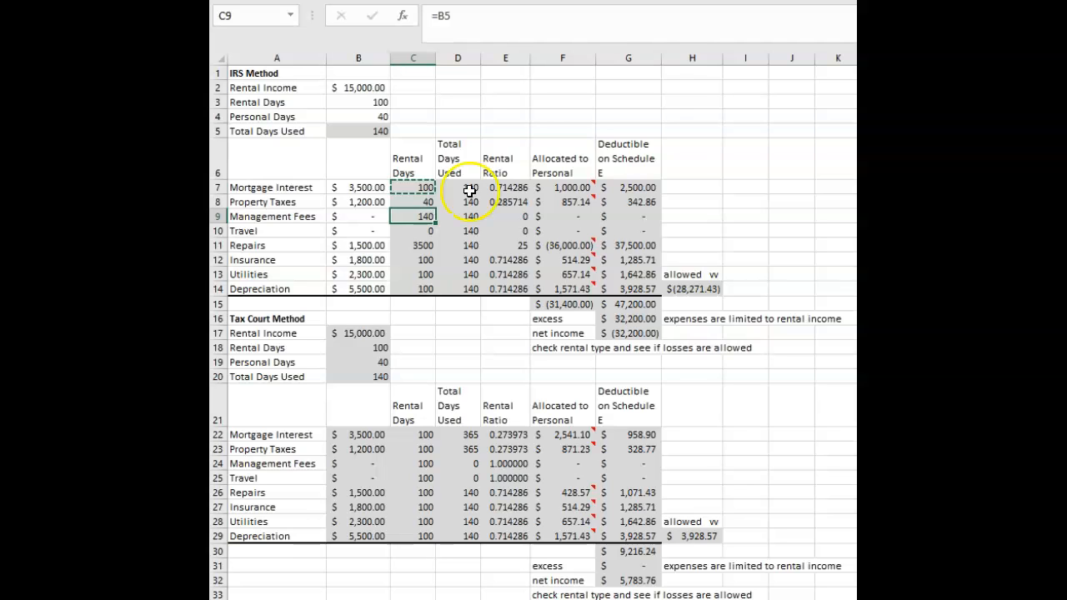
{"action": "left_click_drag", "start_coordinate": [416, 185], "coordinate": [444, 289]}
{"action": "key", "text": "ctrl+v"}
Inspect which cells the relative rental days formulas in column C refer to, and compare with the total days formula in D13.
{"action": "left_click", "coordinate": [417, 202]}
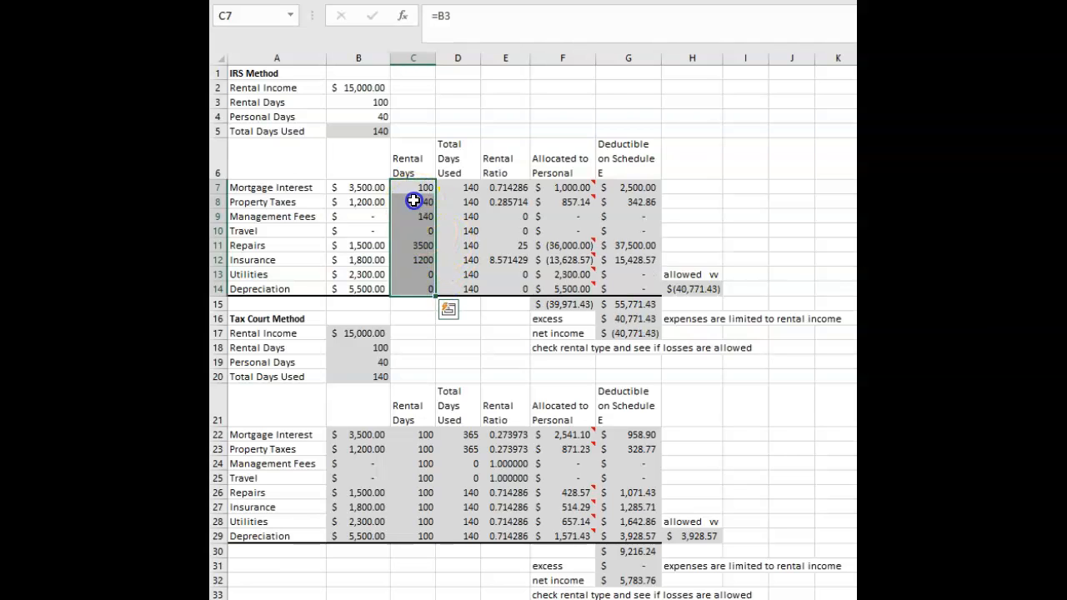
{"action": "left_click", "coordinate": [456, 25]}
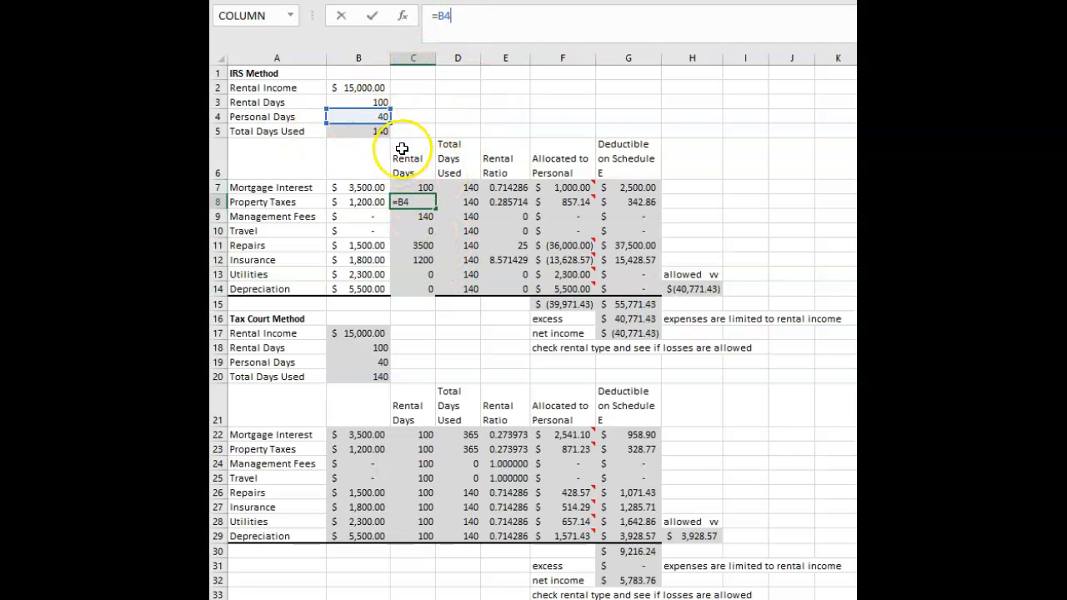
{"action": "left_click", "coordinate": [408, 217]}
{"action": "left_click", "coordinate": [463, 18]}
{"action": "left_click", "coordinate": [409, 231]}
{"action": "left_click", "coordinate": [459, 16]}
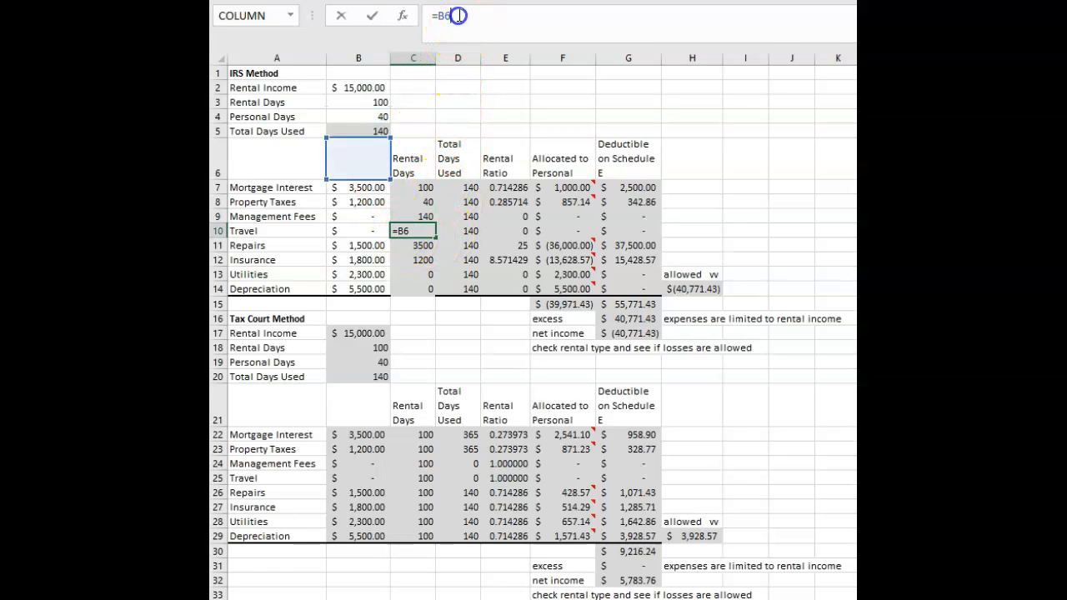
{"action": "left_click", "coordinate": [412, 275]}
{"action": "left_click", "coordinate": [424, 184]}
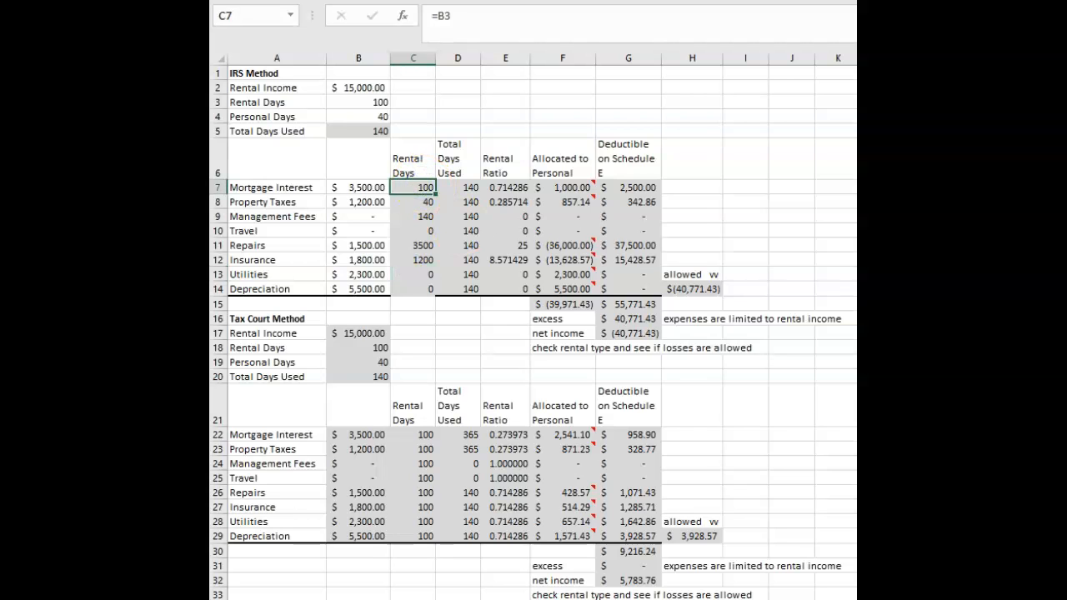
{"action": "left_click", "coordinate": [462, 275]}
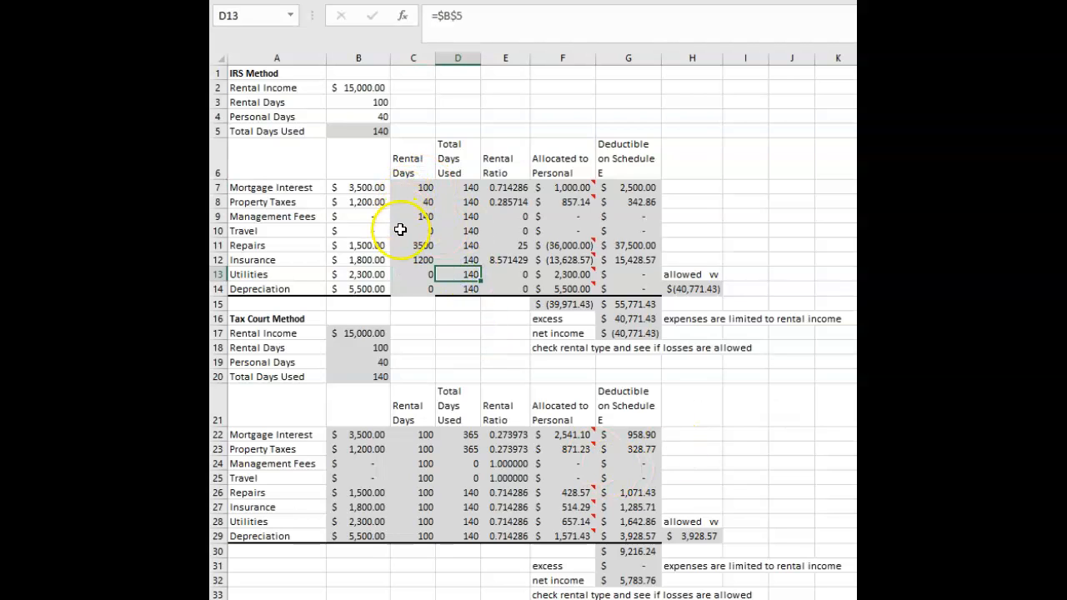
Change the rental days formula in C7 to the absolute reference =$B$3 and fill it down through C14.
{"action": "left_click", "coordinate": [419, 190]}
{"action": "type", "text": "=B3"}
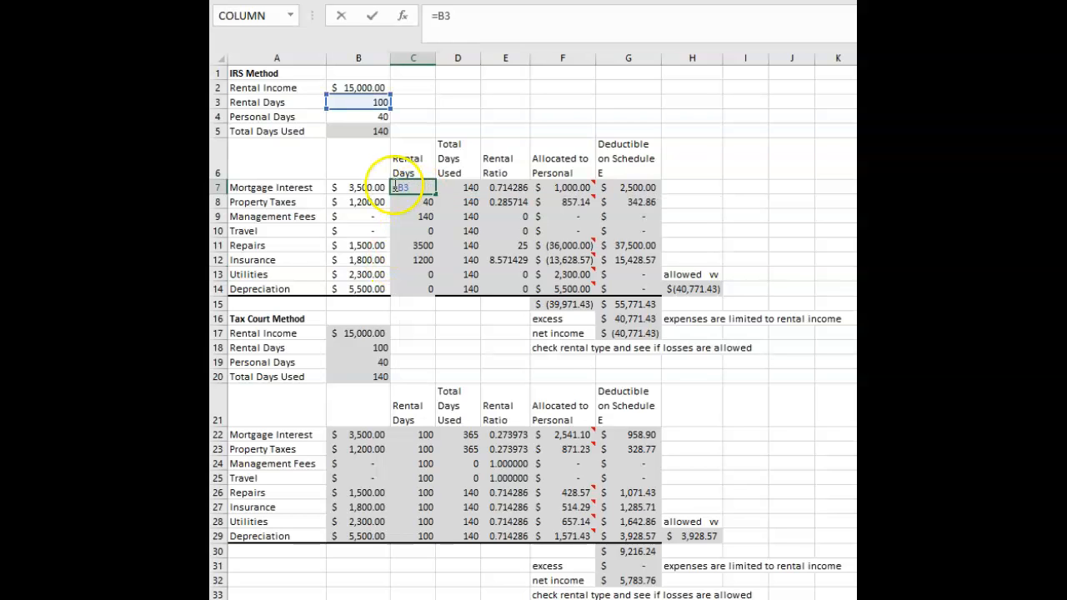
{"action": "left_click", "coordinate": [398, 187]}
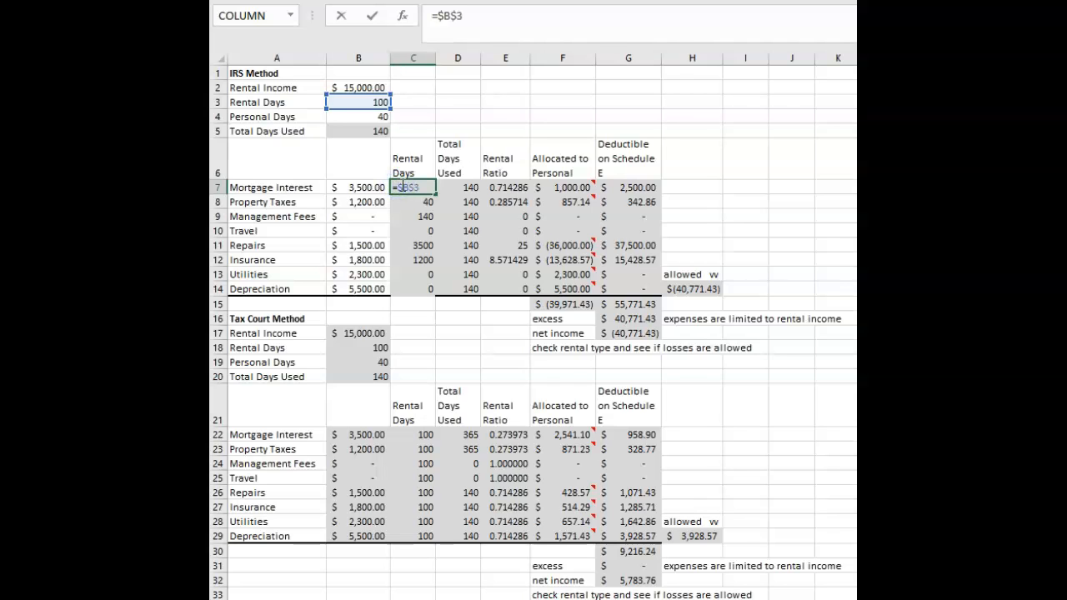
{"action": "key", "text": "Return"}
{"action": "left_click", "coordinate": [404, 186]}
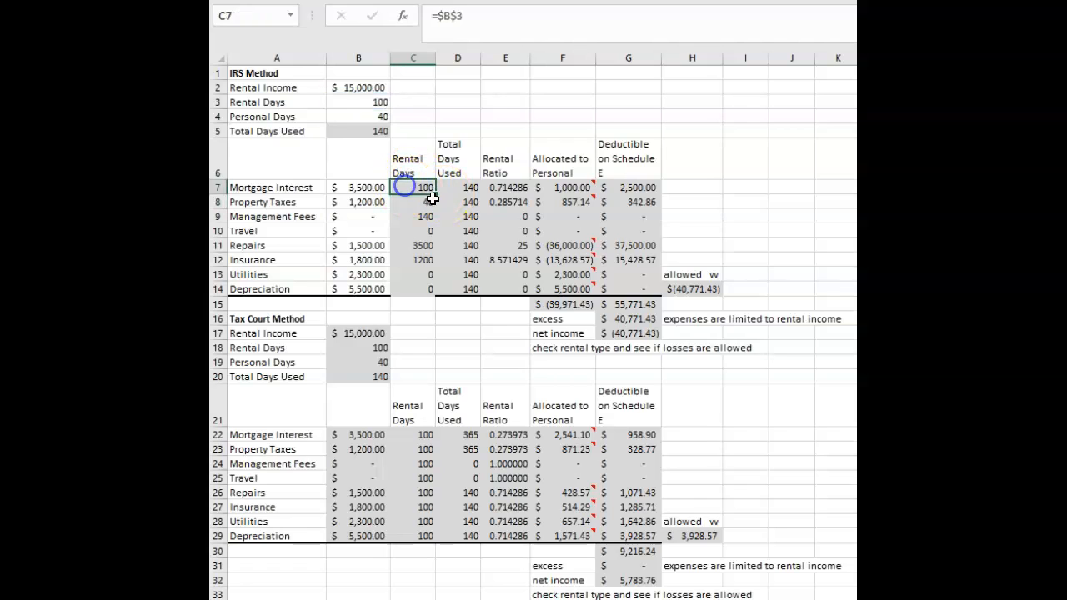
{"action": "left_click_drag", "start_coordinate": [432, 198], "coordinate": [449, 294]}
{"action": "left_click", "coordinate": [424, 205]}
{"action": "left_click", "coordinate": [417, 241]}
{"action": "left_click", "coordinate": [414, 263]}
{"action": "left_click", "coordinate": [428, 290]}
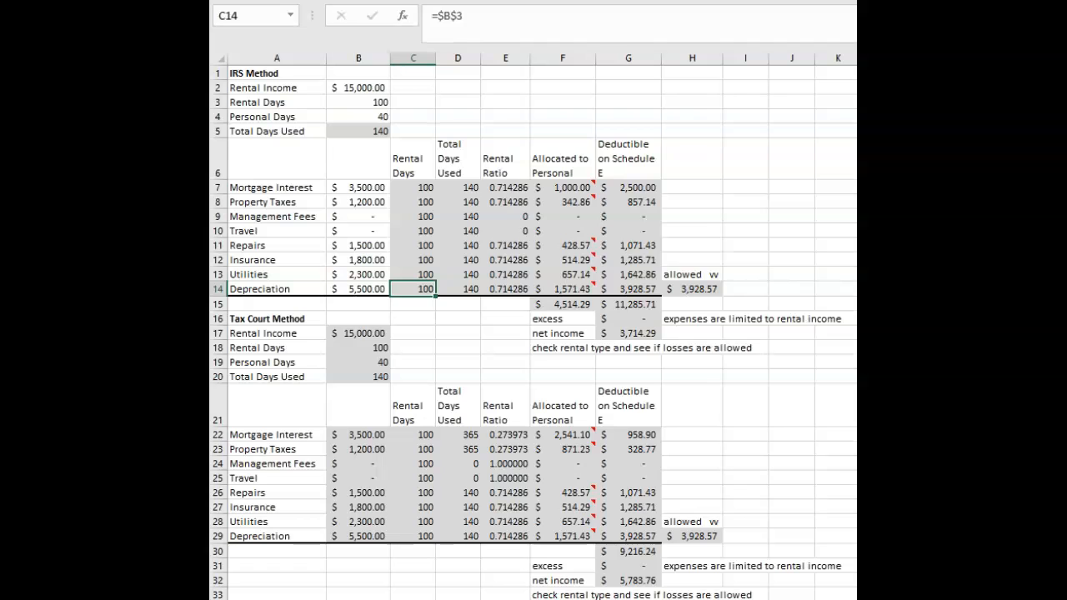
Change the C7 rental days formula to the mixed reference =B$3 and fill it down through C14.
{"action": "left_click", "coordinate": [424, 191]}
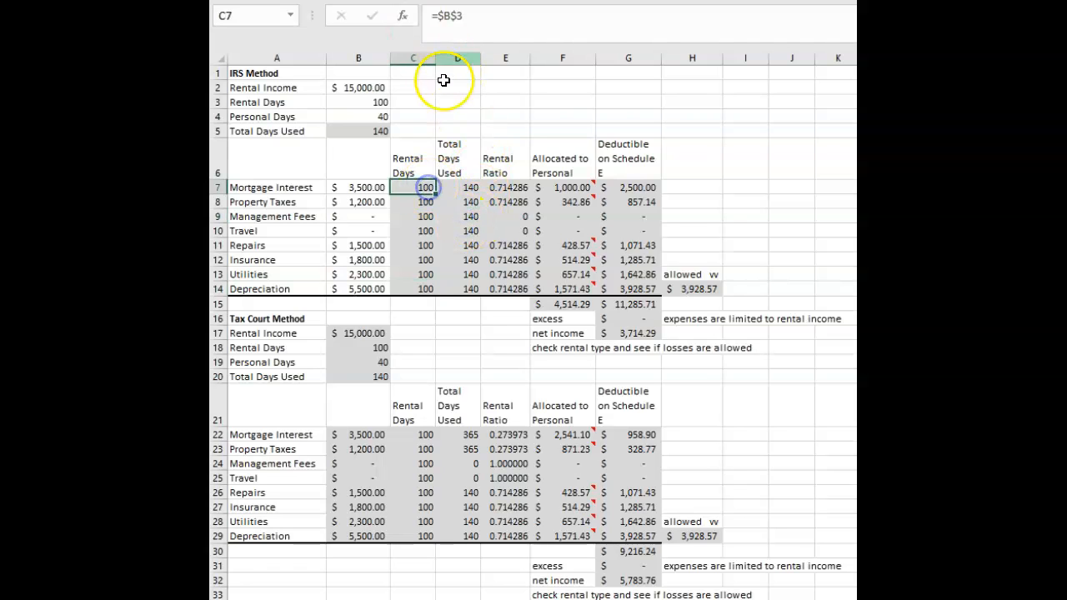
{"action": "left_click", "coordinate": [442, 15]}
{"action": "key", "text": "BackSpace"}
{"action": "key", "text": "Return"}
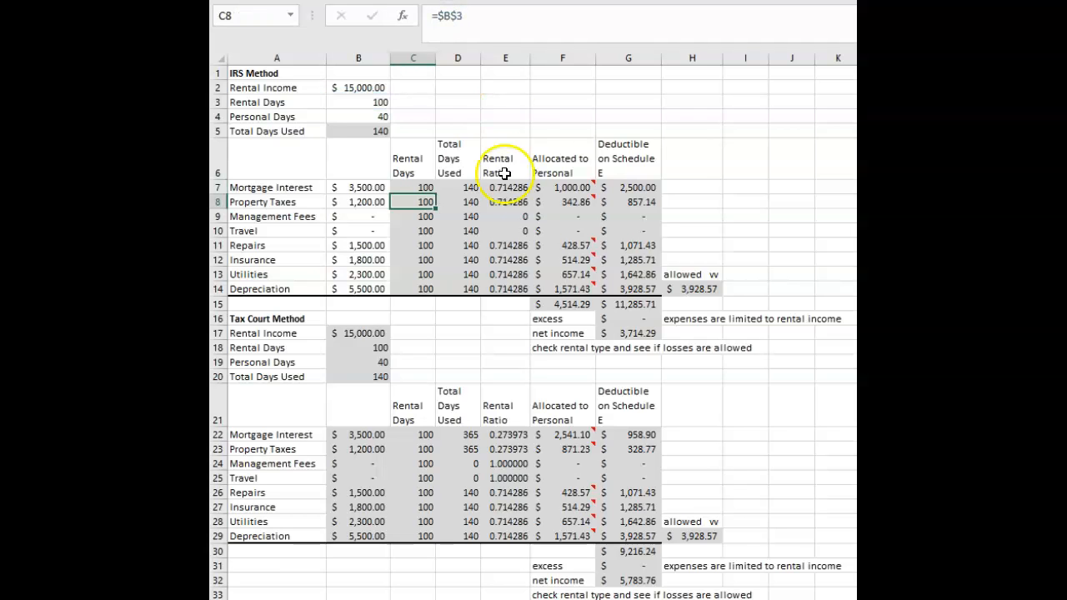
{"action": "left_click", "coordinate": [410, 190]}
{"action": "left_click_drag", "start_coordinate": [439, 191], "coordinate": [443, 289]}
{"action": "left_click", "coordinate": [450, 242]}
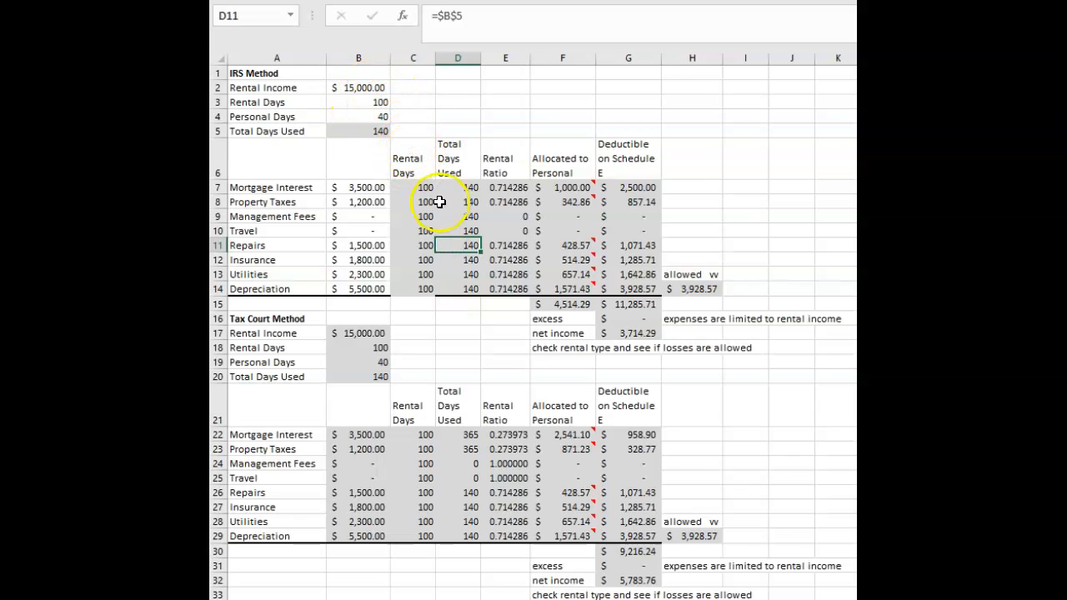
{"action": "left_click", "coordinate": [412, 196]}
{"action": "left_click", "coordinate": [412, 188]}
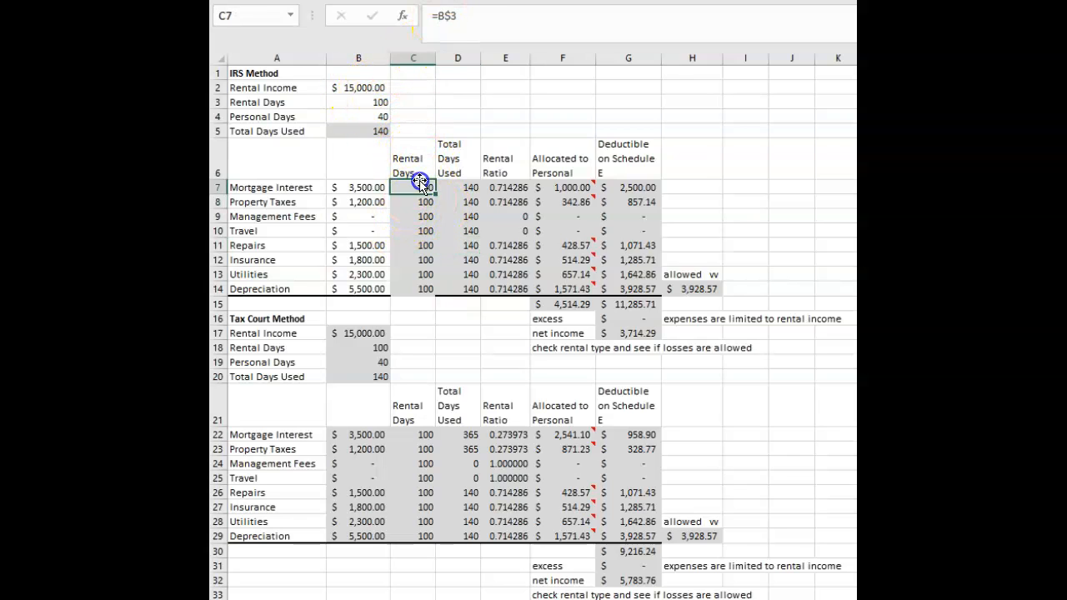
Restore the absolute reference =$B$3 in C7 and fill the formula down the rental days column to C14.
{"action": "left_click", "coordinate": [458, 33]}
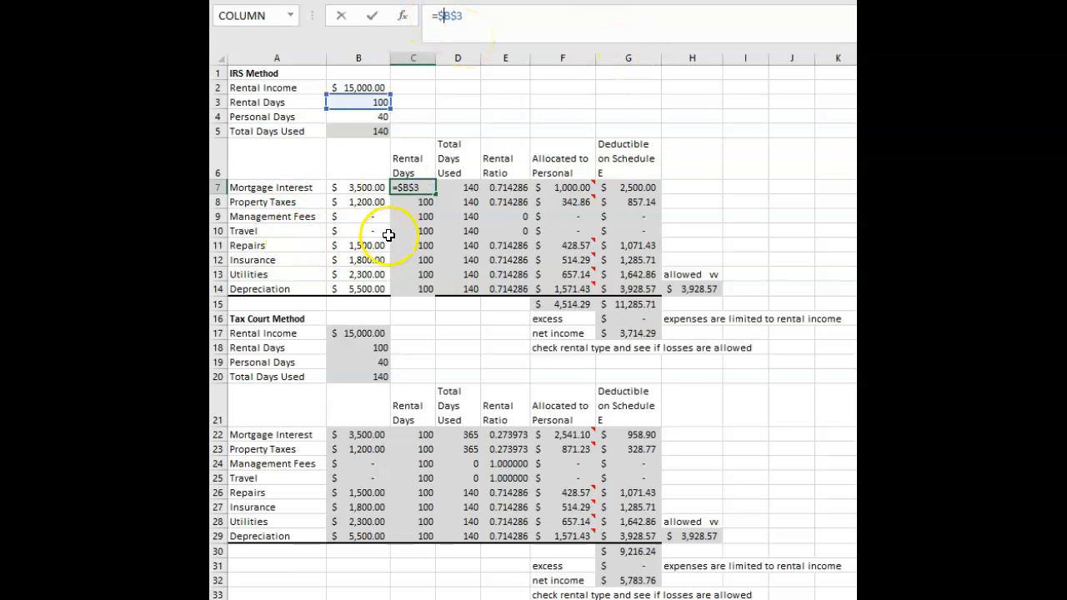
{"action": "left_click", "coordinate": [425, 230]}
{"action": "left_click", "coordinate": [421, 186]}
{"action": "left_click_drag", "start_coordinate": [436, 195], "coordinate": [442, 290]}
{"action": "left_click", "coordinate": [448, 323]}
{"action": "left_click", "coordinate": [422, 288]}
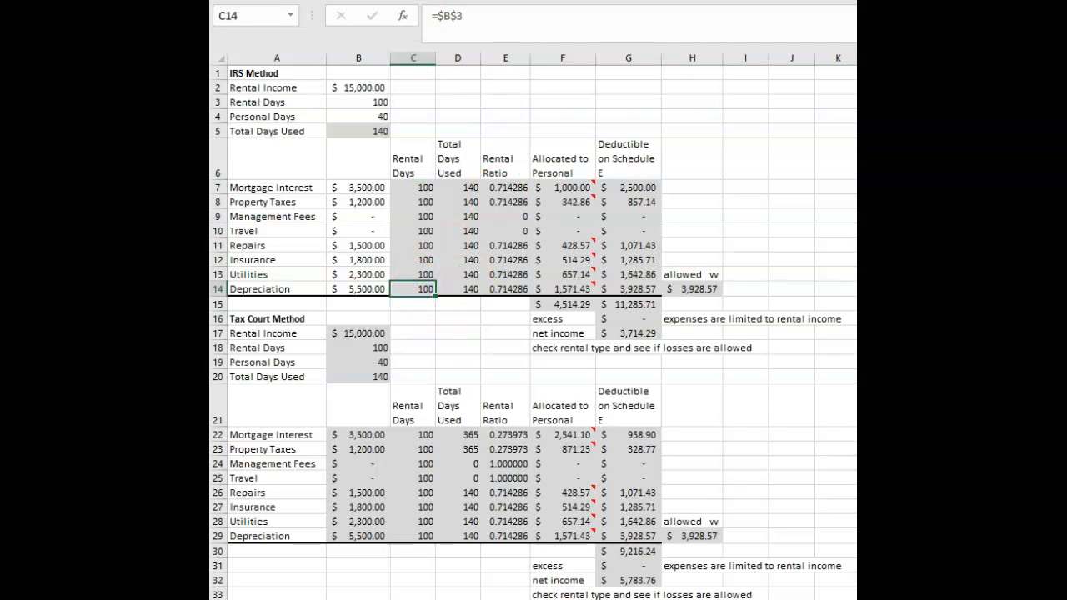
Inspect the total days used formulas in D7 through D14 and the B5 sum of rental and personal days they reference.
{"action": "left_click", "coordinate": [493, 116]}
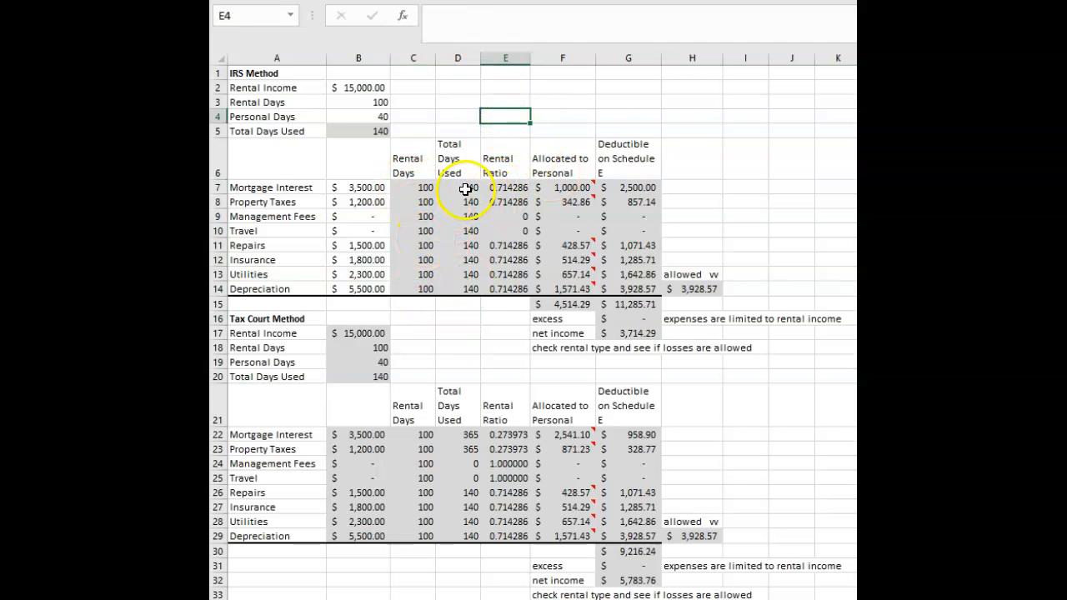
{"action": "left_click", "coordinate": [457, 189]}
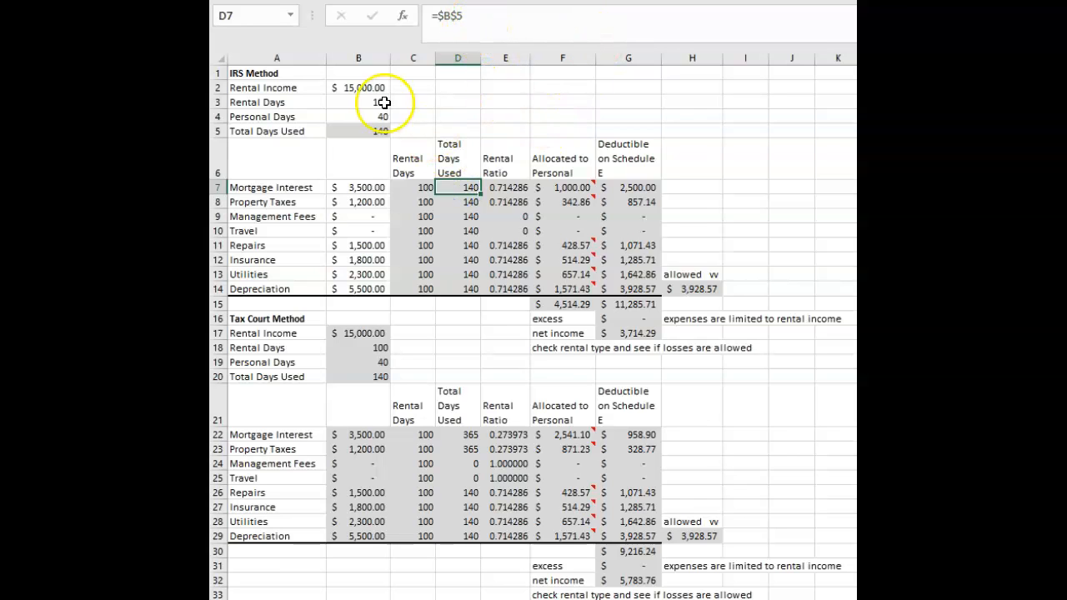
{"action": "left_click", "coordinate": [355, 131]}
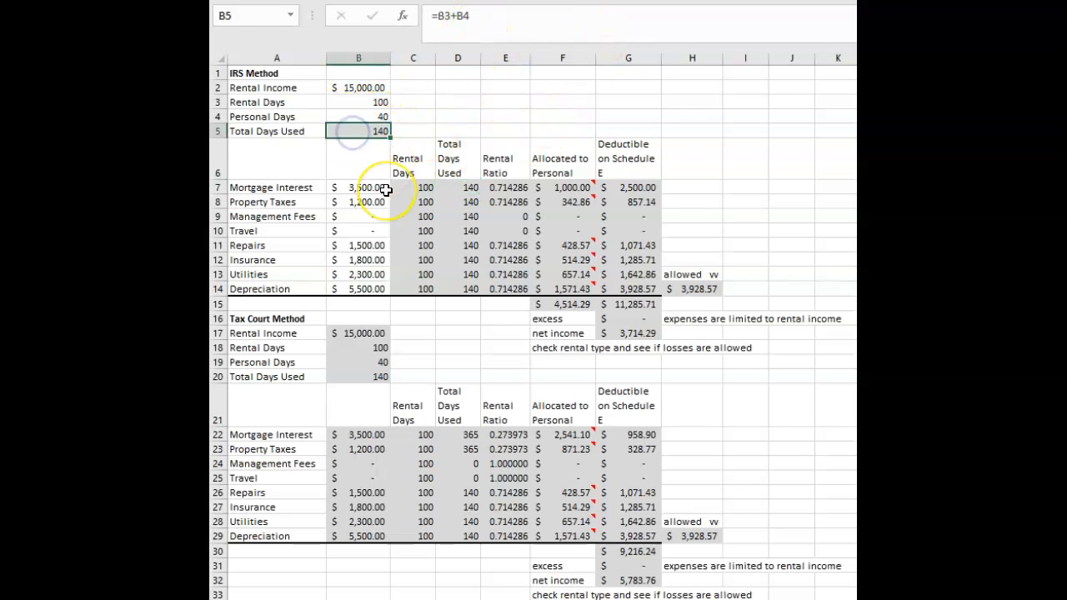
{"action": "left_click_drag", "start_coordinate": [267, 131], "coordinate": [355, 131]}
{"action": "left_click", "coordinate": [458, 131]}
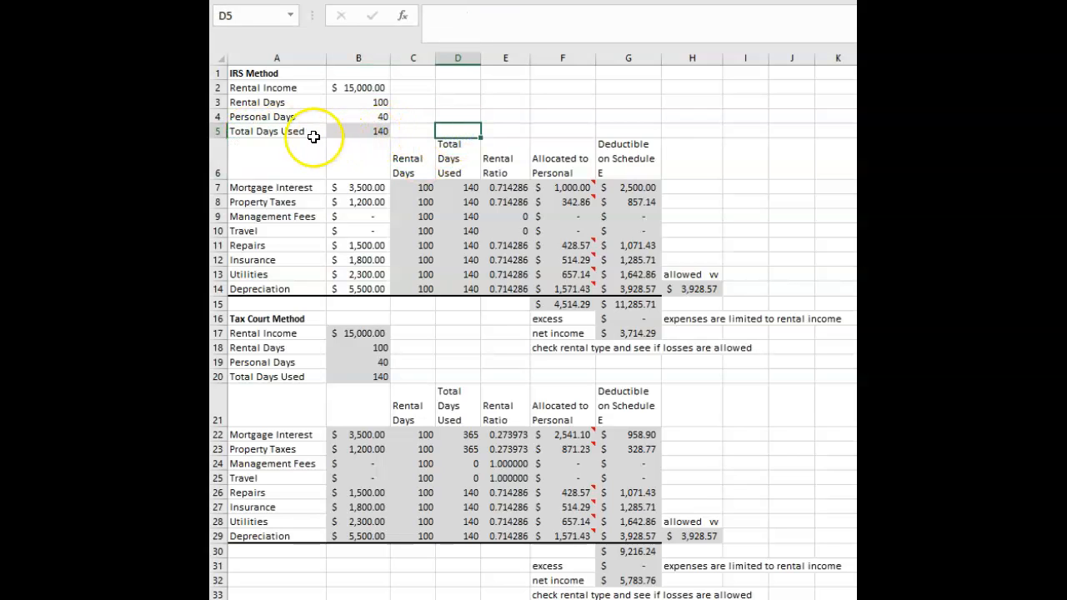
{"action": "left_click", "coordinate": [362, 131]}
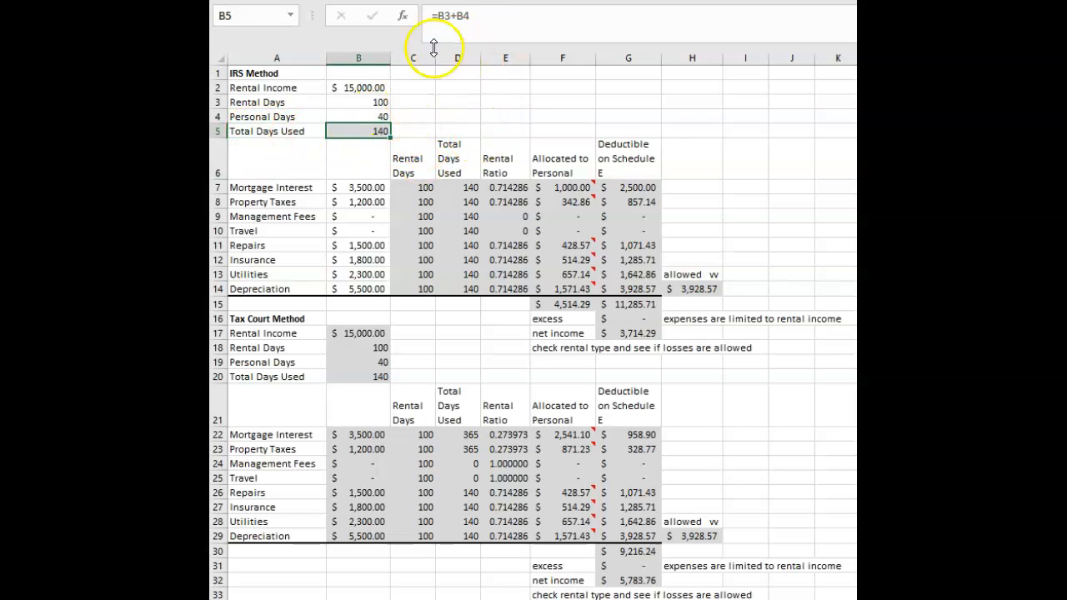
{"action": "left_click", "coordinate": [351, 105]}
{"action": "left_click", "coordinate": [355, 118]}
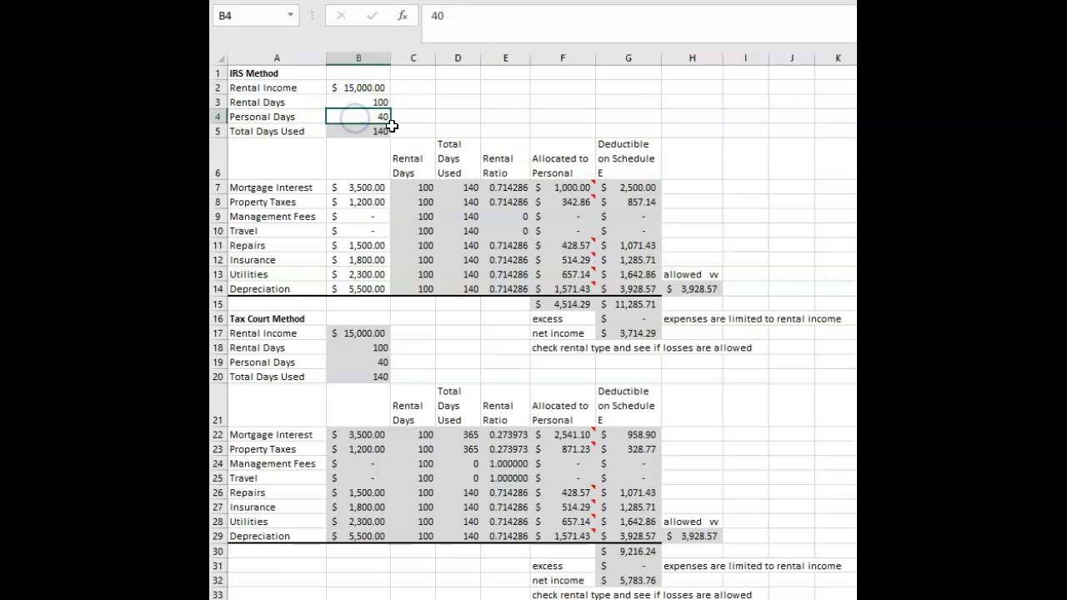
{"action": "left_click", "coordinate": [362, 131]}
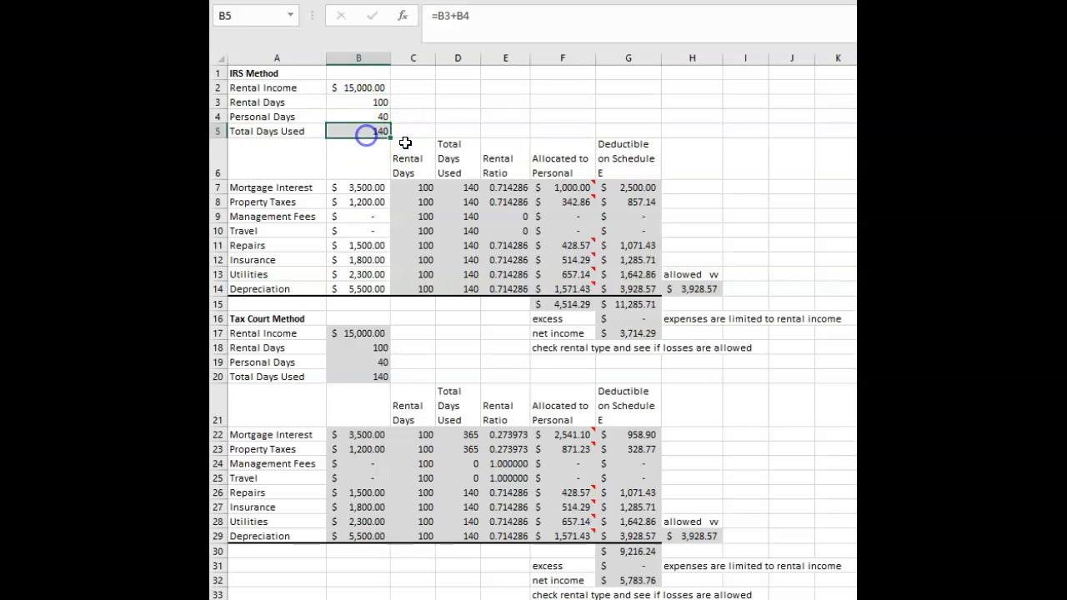
{"action": "left_click", "coordinate": [454, 221]}
{"action": "left_click_drag", "start_coordinate": [456, 185], "coordinate": [476, 288]}
{"action": "left_click", "coordinate": [472, 125]}
Inspect the rental ratio formula in E7 and its relative copies down the IRS Method rental ratio column.
{"action": "left_click", "coordinate": [511, 188]}
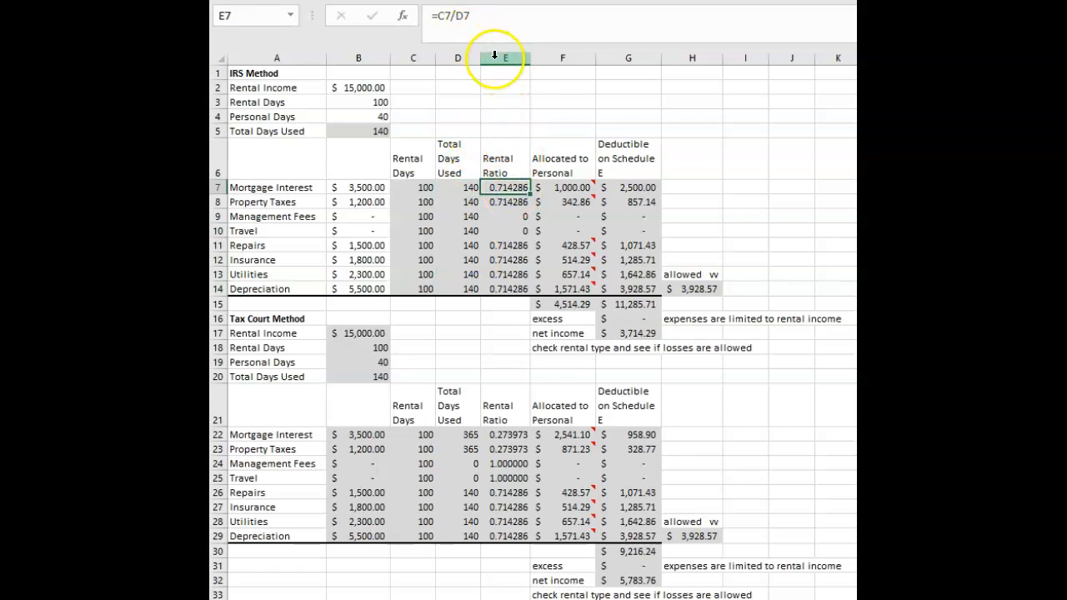
{"action": "left_click", "coordinate": [479, 21]}
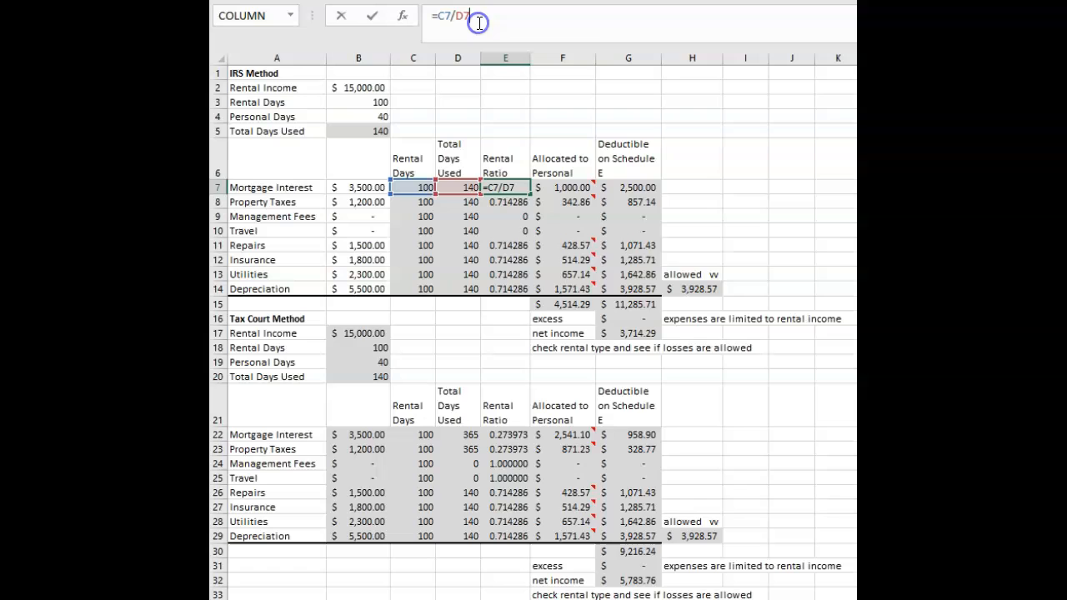
{"action": "left_click", "coordinate": [476, 243]}
{"action": "left_click", "coordinate": [505, 203]}
{"action": "left_click", "coordinate": [505, 218]}
{"action": "left_click", "coordinate": [506, 245]}
{"action": "left_click", "coordinate": [506, 217]}
{"action": "left_click", "coordinate": [506, 260]}
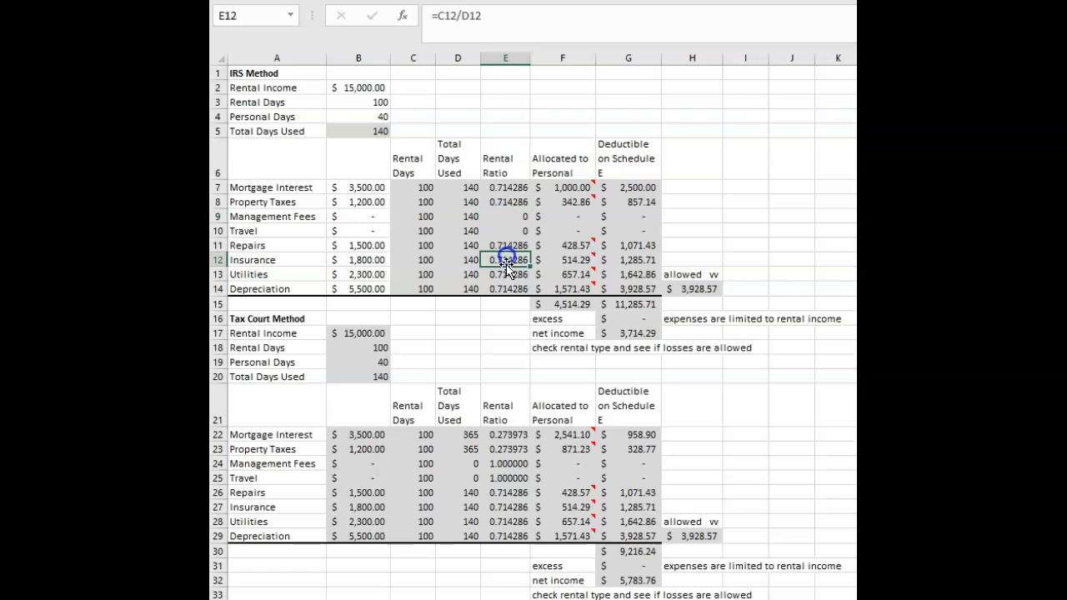
Compare the management fees and travel entries for rental ratio and total days used between the IRS and Tax Court sections.
{"action": "left_click", "coordinate": [498, 215]}
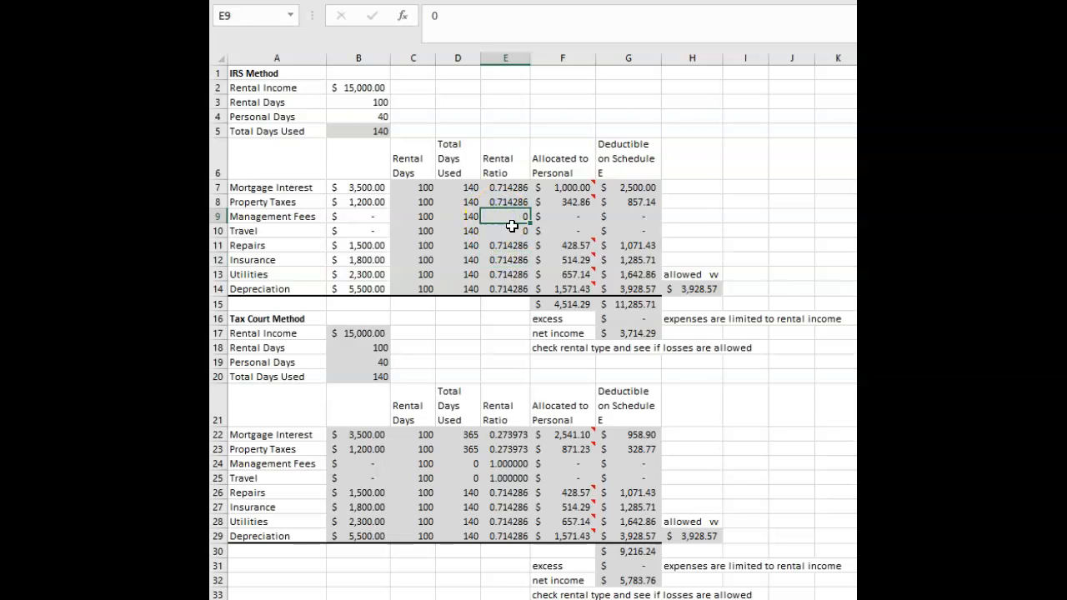
{"action": "left_click", "coordinate": [510, 261]}
{"action": "left_click", "coordinate": [505, 217]}
{"action": "left_click", "coordinate": [508, 232]}
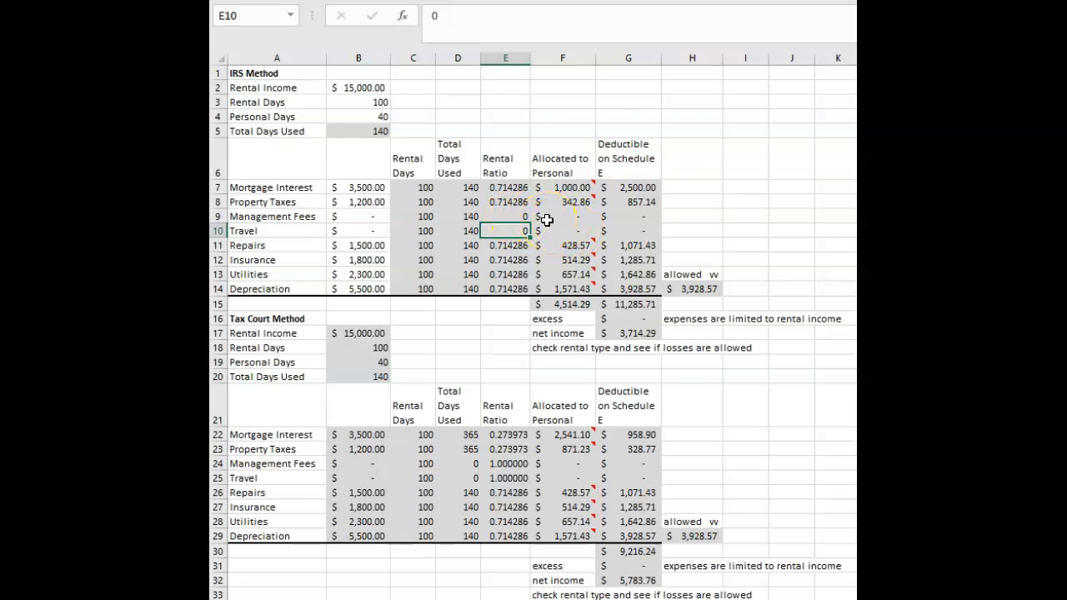
{"action": "left_click", "coordinate": [521, 217]}
{"action": "left_click", "coordinate": [517, 234]}
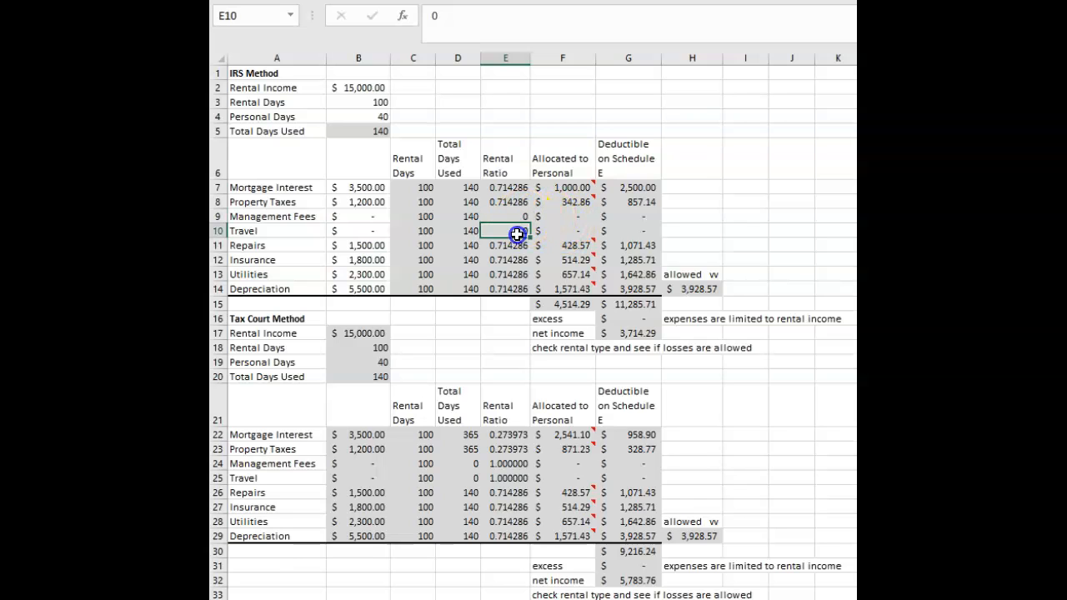
{"action": "left_click", "coordinate": [506, 464]}
{"action": "left_click", "coordinate": [510, 506]}
{"action": "left_click", "coordinate": [510, 465]}
{"action": "left_click", "coordinate": [513, 478]}
{"action": "left_click", "coordinate": [470, 462]}
{"action": "left_click", "coordinate": [474, 480]}
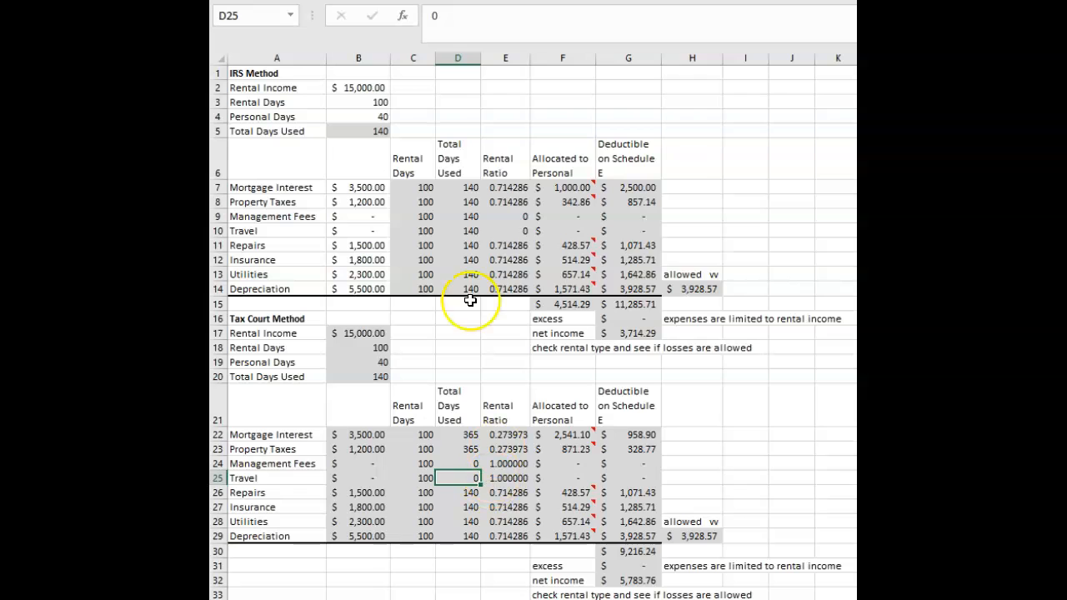
{"action": "left_click", "coordinate": [468, 218]}
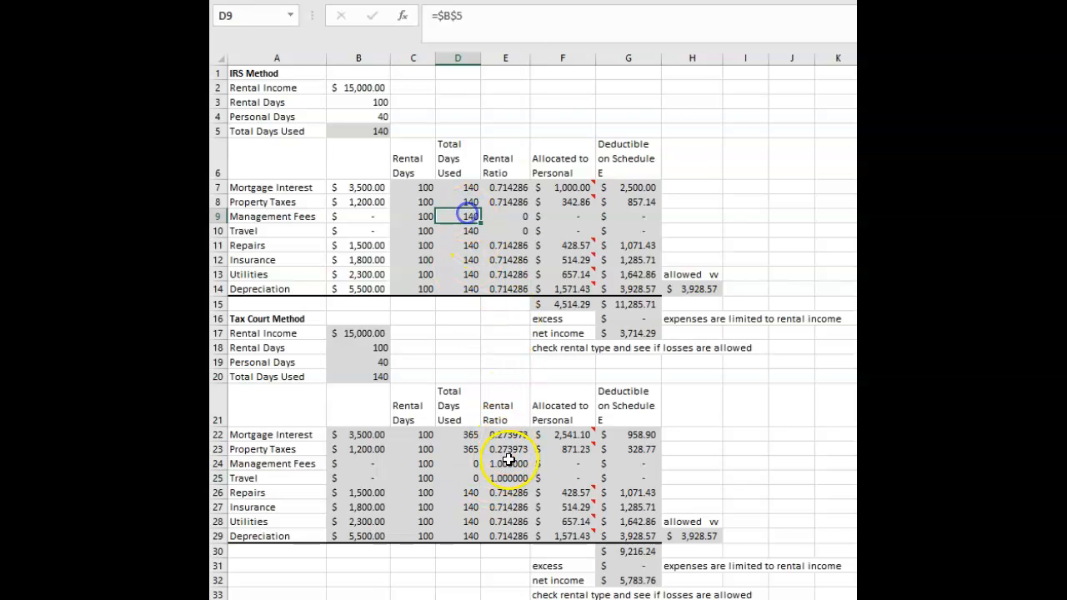
Set the Tax Court rental ratios for management fees and travel in E24 and E25 to 0.
{"action": "left_click", "coordinate": [511, 461]}
{"action": "type", "text": "0"}
{"action": "key", "text": "Return"}
{"action": "type", "text": "0"}
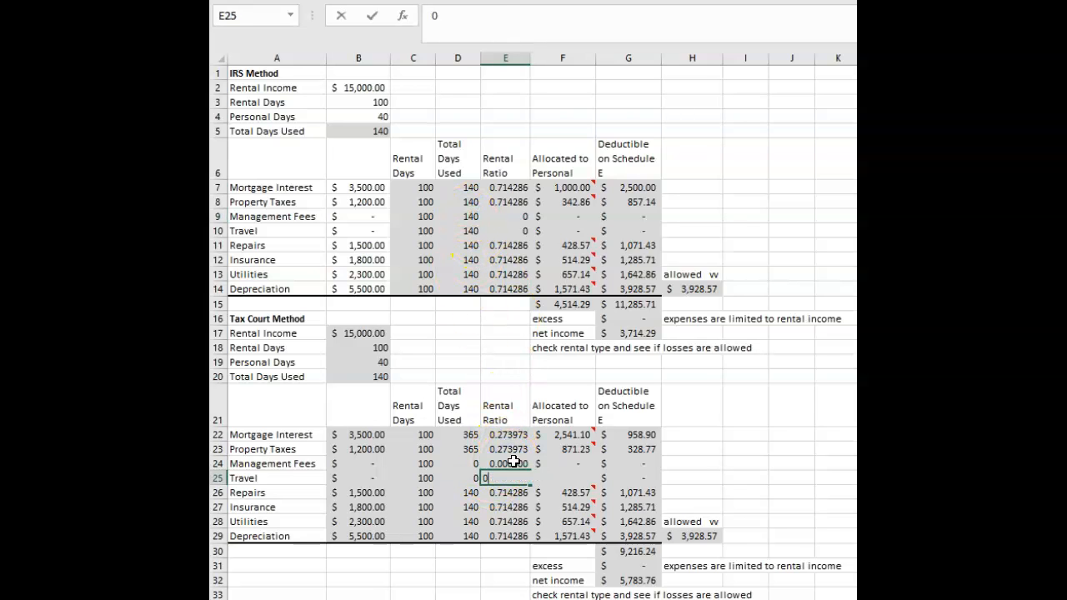
{"action": "key", "text": "Return"}
Set the IRS Method rental days and total days used for management fees and travel in C9:D10 to 0.
{"action": "left_click", "coordinate": [465, 446]}
{"action": "left_click", "coordinate": [463, 219]}
{"action": "left_click", "coordinate": [422, 219]}
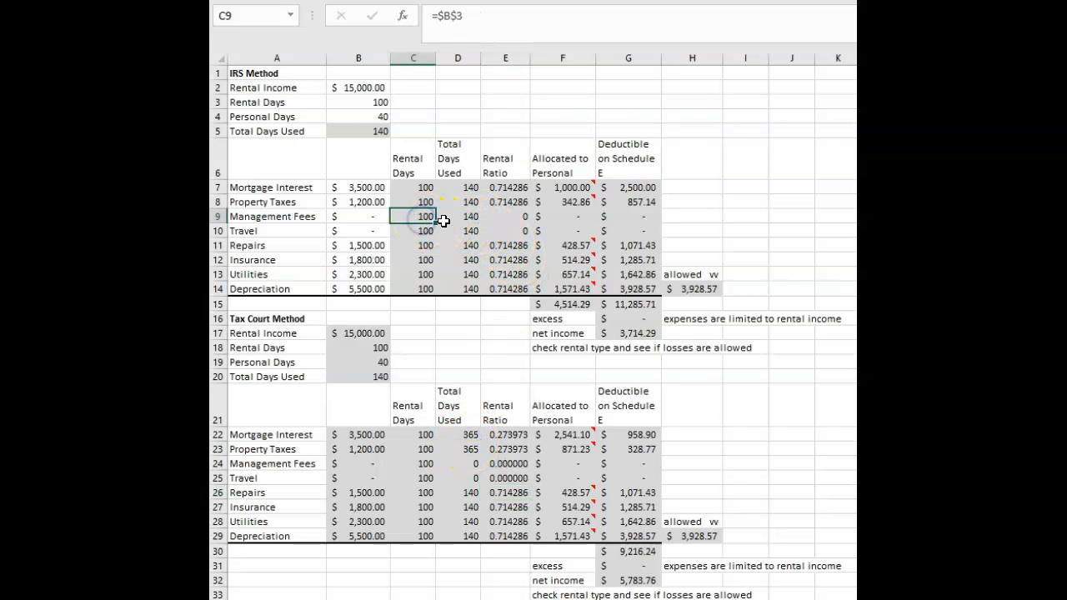
{"action": "type", "text": "0"}
{"action": "key", "text": "Tab"}
{"action": "type", "text": "0"}
{"action": "key", "text": "Return"}
{"action": "type", "text": "0"}
{"action": "key", "text": "Tab"}
{"action": "type", "text": "0"}
{"action": "key", "text": "Tab"}
Set the Tax Court rental days for management fees and travel in C24 and C25 to 0.
{"action": "key", "text": "Down"}
{"action": "key", "text": "Left"}
{"action": "key", "text": "Down"}
{"action": "key", "text": "Down"}
{"action": "key", "text": "Down"}
{"action": "key", "text": "Down"}
{"action": "key", "text": "Down"}
{"action": "key", "text": "Down"}
{"action": "key", "text": "Down"}
{"action": "key", "text": "Down"}
{"action": "key", "text": "Down"}
{"action": "key", "text": "Down"}
{"action": "key", "text": "Down"}
{"action": "key", "text": "Down"}
{"action": "key", "text": "Left"}
{"action": "key", "text": "Down"}
{"action": "type", "text": "0"}
{"action": "key", "text": "Down"}
{"action": "type", "text": "0"}
{"action": "key", "text": "Right"}
{"action": "key", "text": "Right"}
{"action": "key", "text": "Right"}
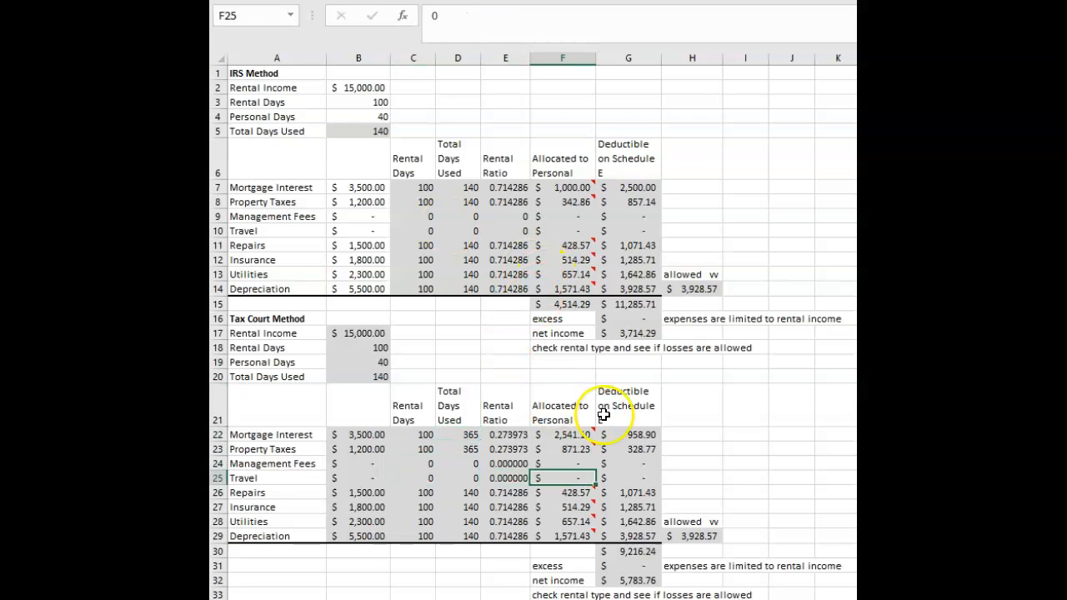
Inspect the IRS Method Schedule E formulas in G9 and G10 and the column B expense cells they reference.
{"action": "left_click", "coordinate": [630, 215]}
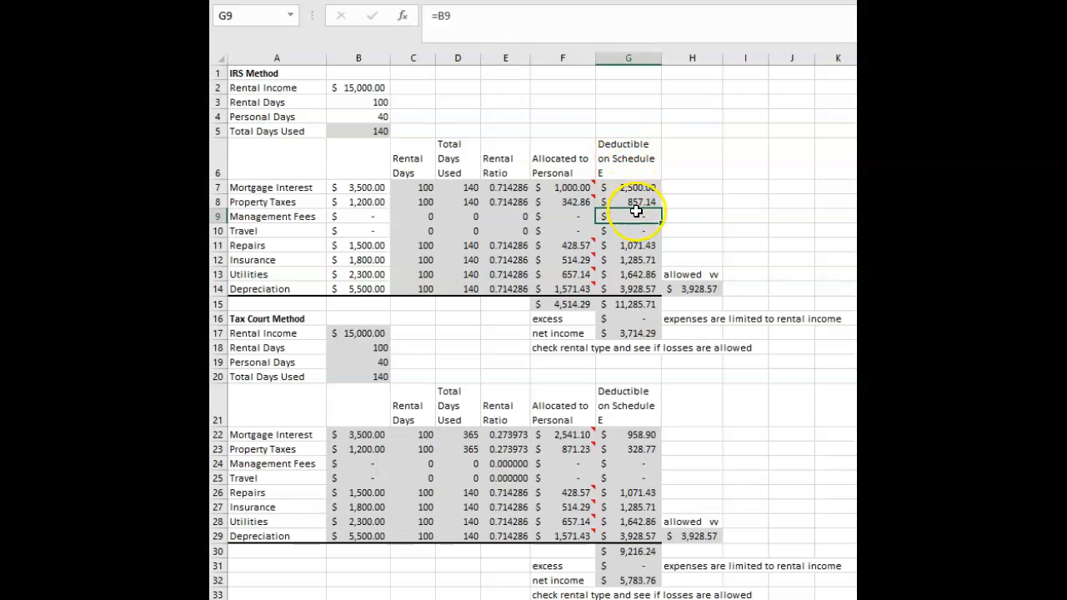
{"action": "left_click", "coordinate": [495, 17]}
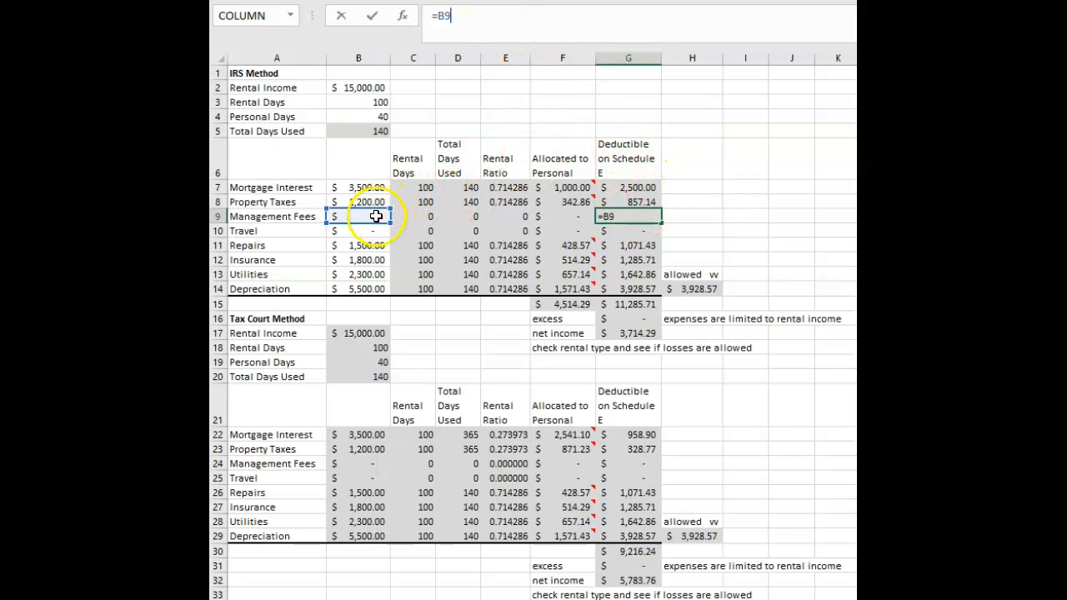
{"action": "left_click", "coordinate": [625, 227]}
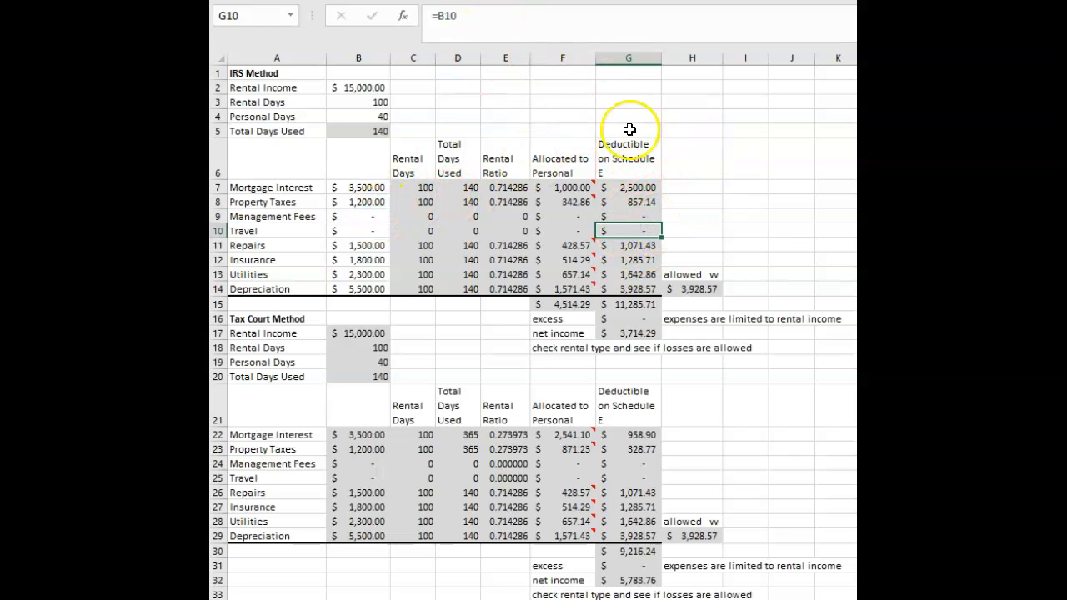
{"action": "left_click", "coordinate": [471, 14]}
{"action": "left_click", "coordinate": [734, 215]}
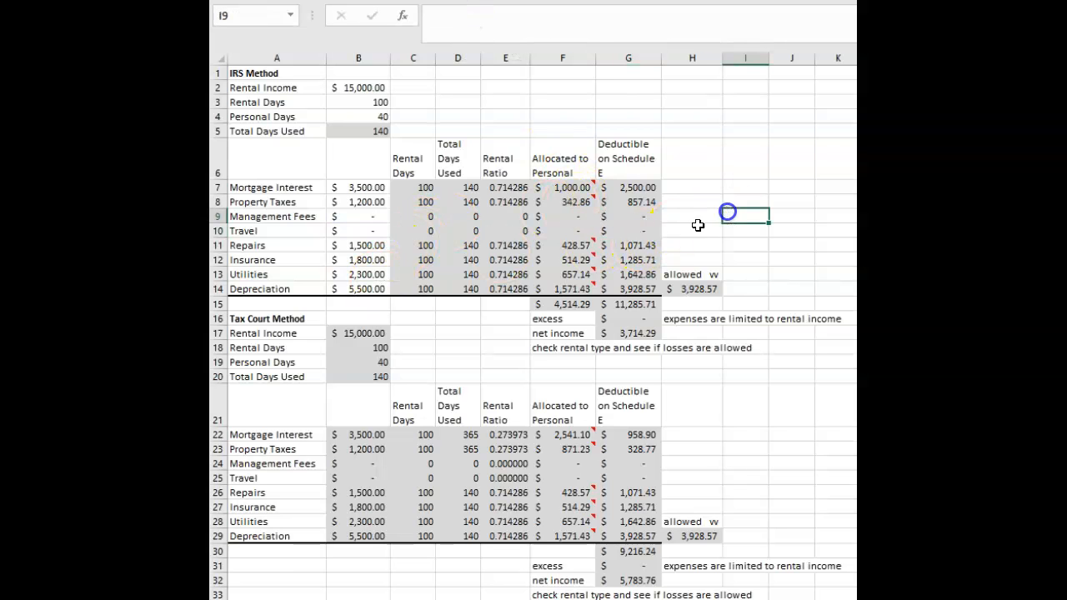
{"action": "left_click", "coordinate": [367, 216]}
{"action": "left_click", "coordinate": [368, 228]}
{"action": "left_click_drag", "start_coordinate": [633, 216], "coordinate": [636, 245]}
{"action": "left_click", "coordinate": [742, 178]}
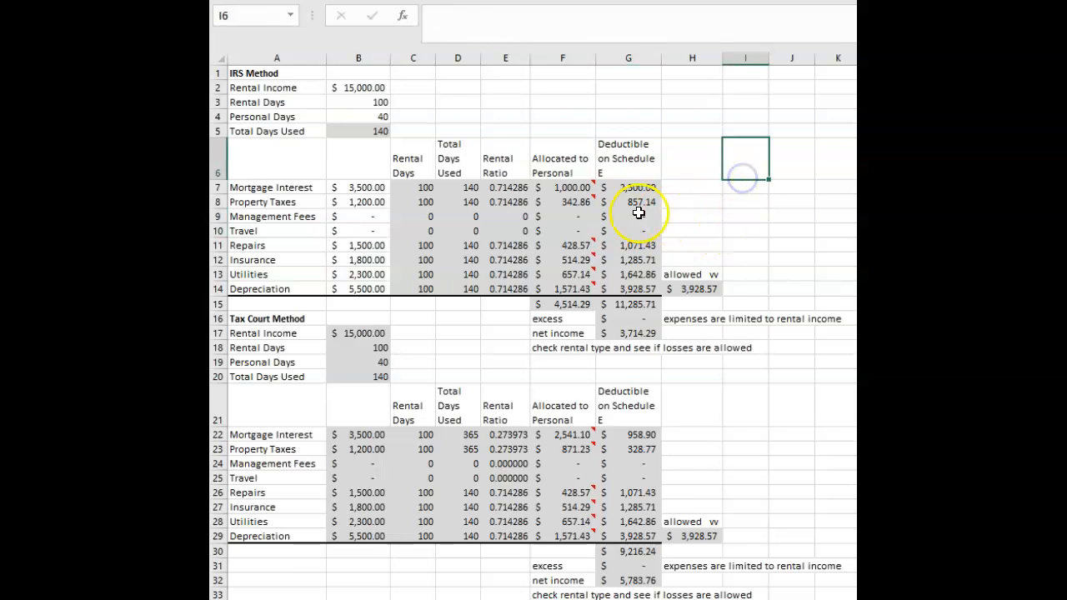
Replace the Tax Court Schedule E deduction formula for management fees in G24 with =B24.
{"action": "left_click", "coordinate": [631, 463]}
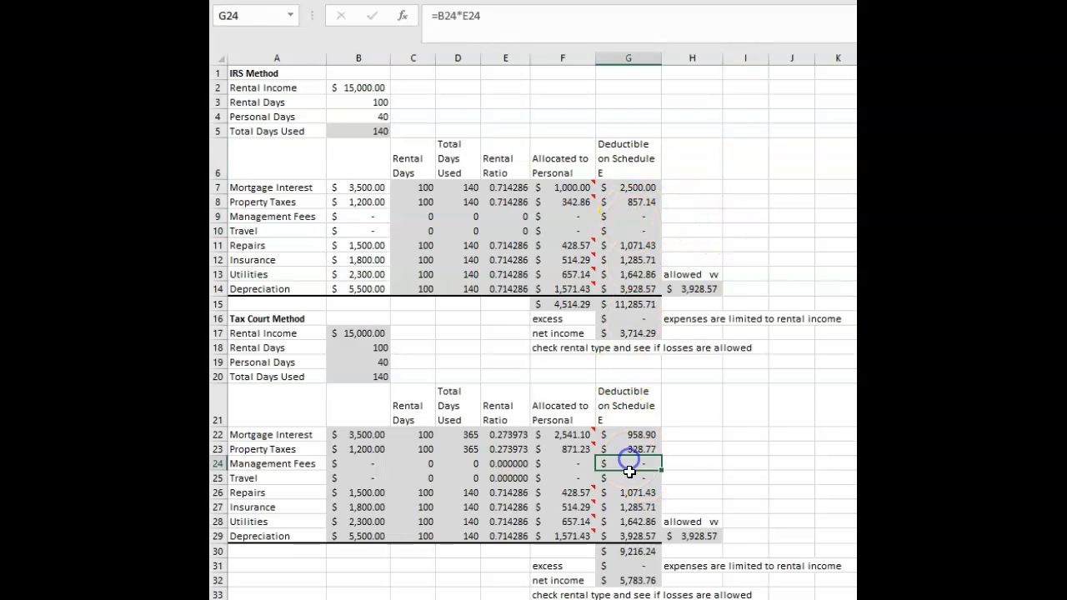
{"action": "left_click", "coordinate": [505, 17]}
{"action": "left_click", "coordinate": [723, 436]}
{"action": "left_click", "coordinate": [635, 461]}
{"action": "left_click", "coordinate": [505, 16]}
{"action": "left_click", "coordinate": [734, 478]}
{"action": "left_click", "coordinate": [639, 463]}
{"action": "type", "text": "="}
{"action": "left_click", "coordinate": [359, 458]}
{"action": "key", "text": "Return"}
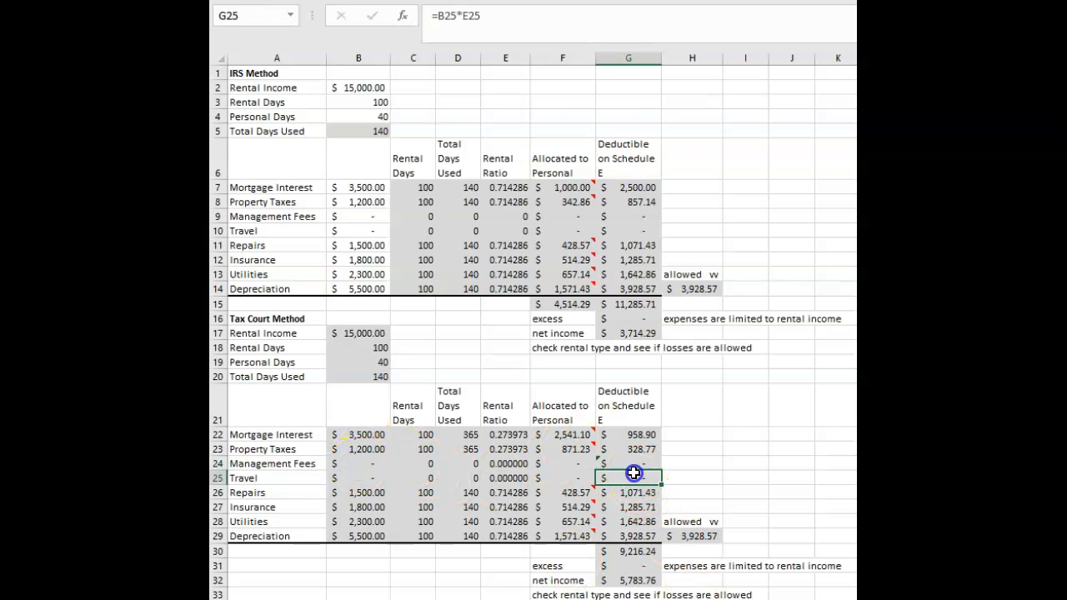
Replace the Tax Court Schedule E deduction formula for travel in G25 with =B25 and recheck the formula in G24.
{"action": "type", "text": "="}
{"action": "left_click", "coordinate": [359, 478]}
{"action": "type", "text": ".3"}
{"action": "key", "text": "Return"}
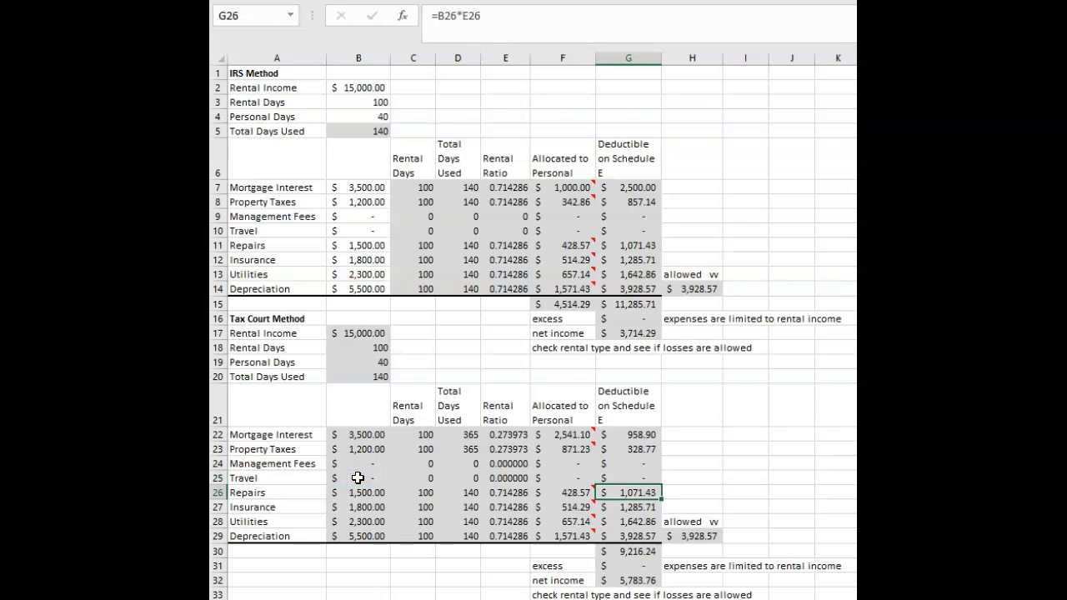
{"action": "left_click", "coordinate": [733, 433]}
{"action": "left_click", "coordinate": [641, 464]}
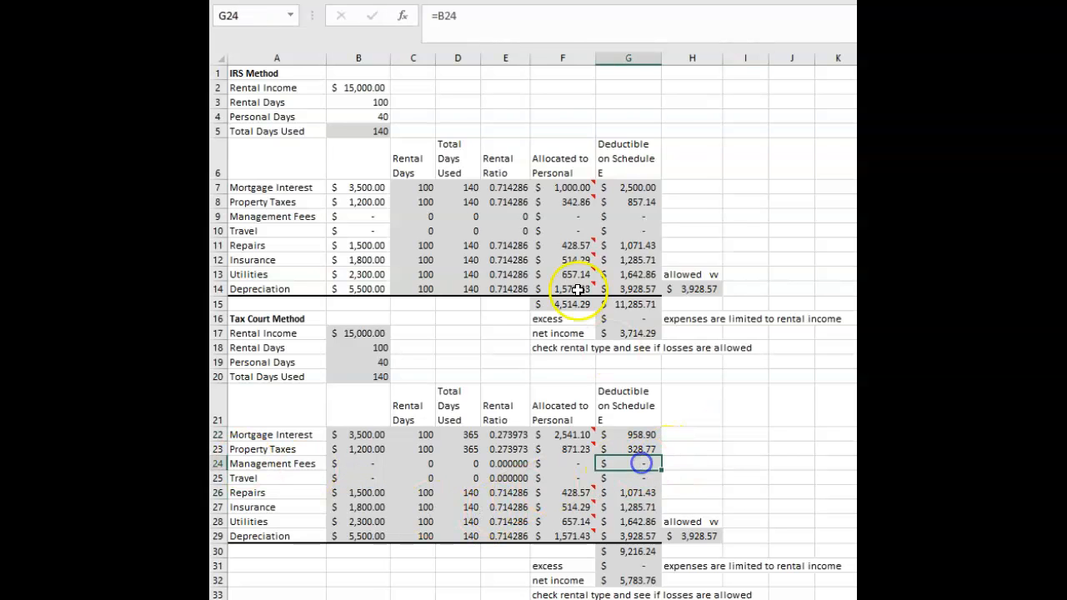
Enter 200 for management fees in B9 and 150 for travel in B10 of the IRS Method section.
{"action": "left_click", "coordinate": [372, 216]}
{"action": "type", "text": "200"}
{"action": "key", "text": "Return"}
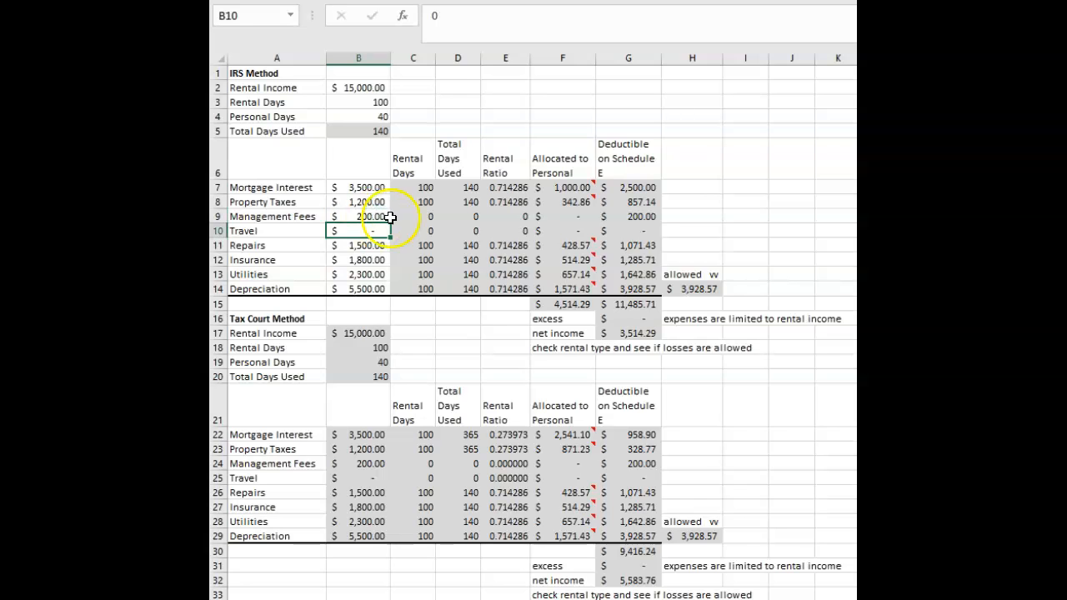
{"action": "type", "text": "150"}
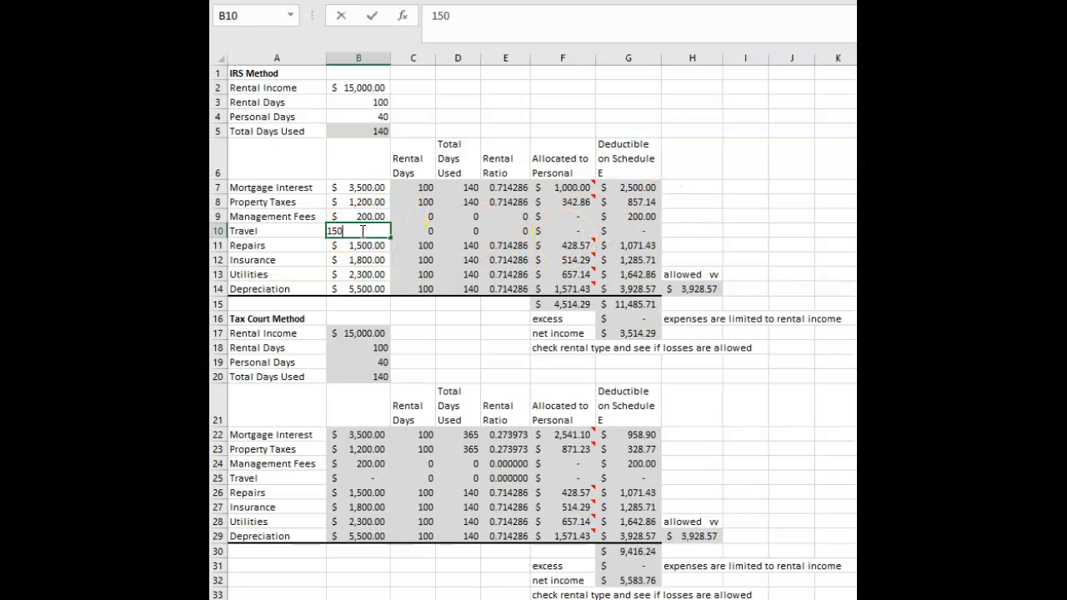
{"action": "left_click", "coordinate": [733, 186]}
Highlight the management fees and travel rows in both sections to review how the amounts carry through to Schedule E.
{"action": "left_click_drag", "start_coordinate": [371, 463], "coordinate": [619, 484]}
{"action": "left_click", "coordinate": [745, 405]}
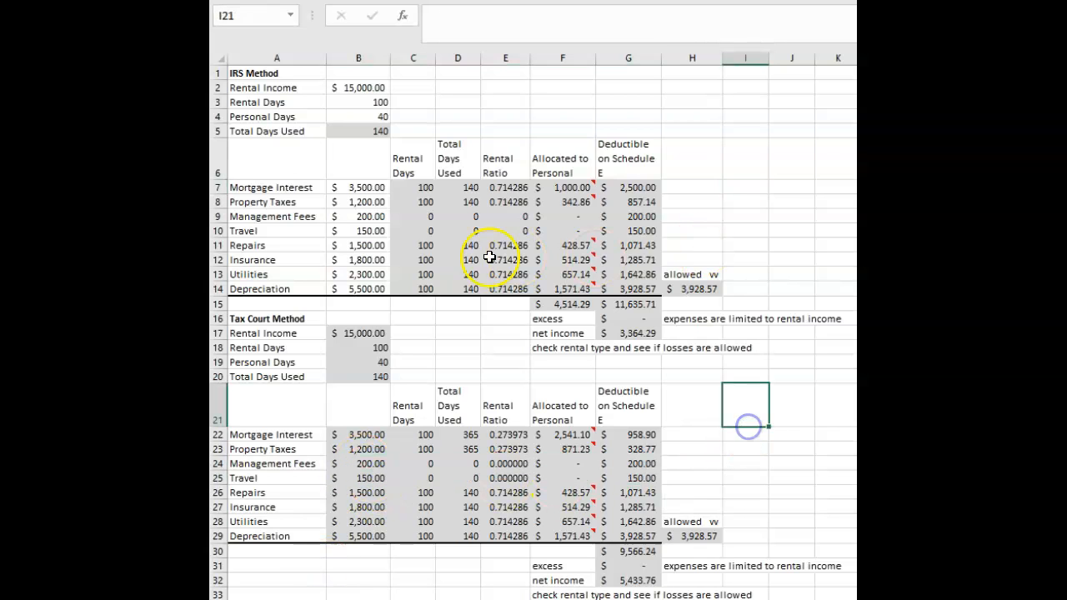
{"action": "left_click", "coordinate": [718, 203]}
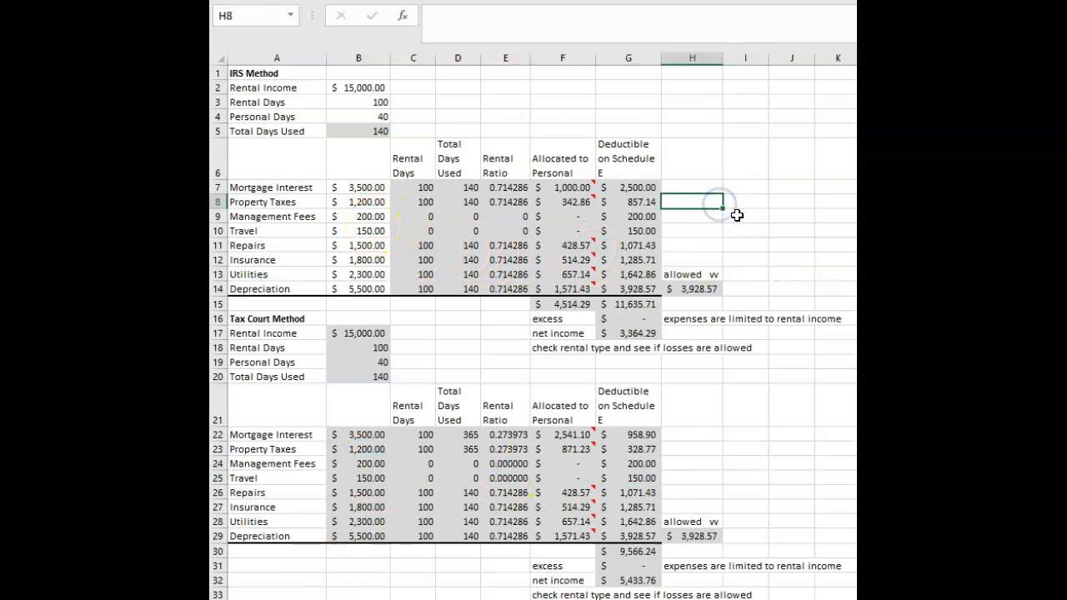
{"action": "left_click_drag", "start_coordinate": [367, 218], "coordinate": [632, 232]}
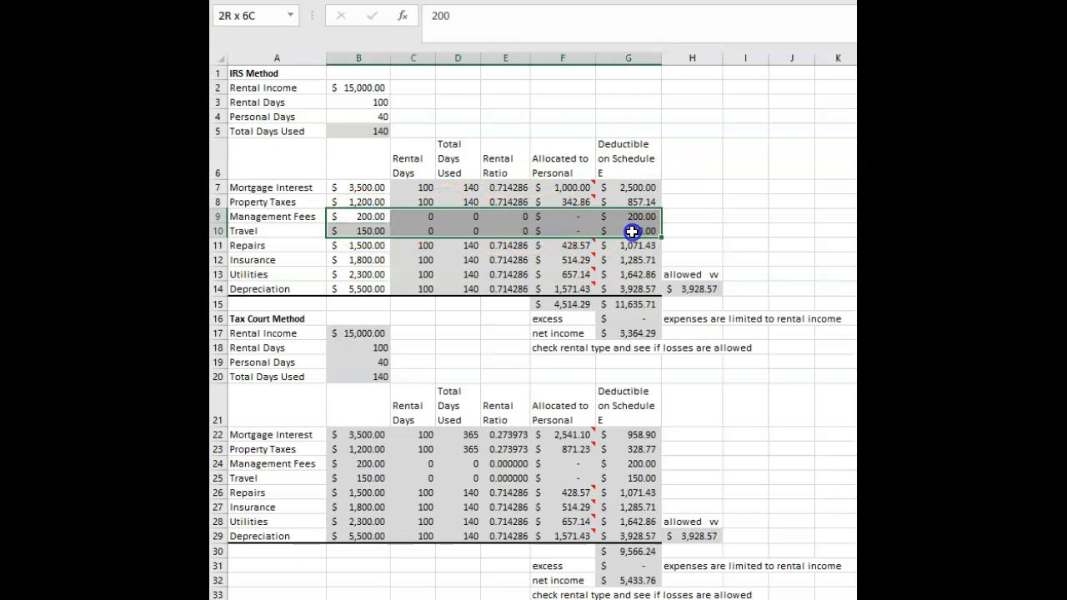
{"action": "left_click", "coordinate": [745, 186]}
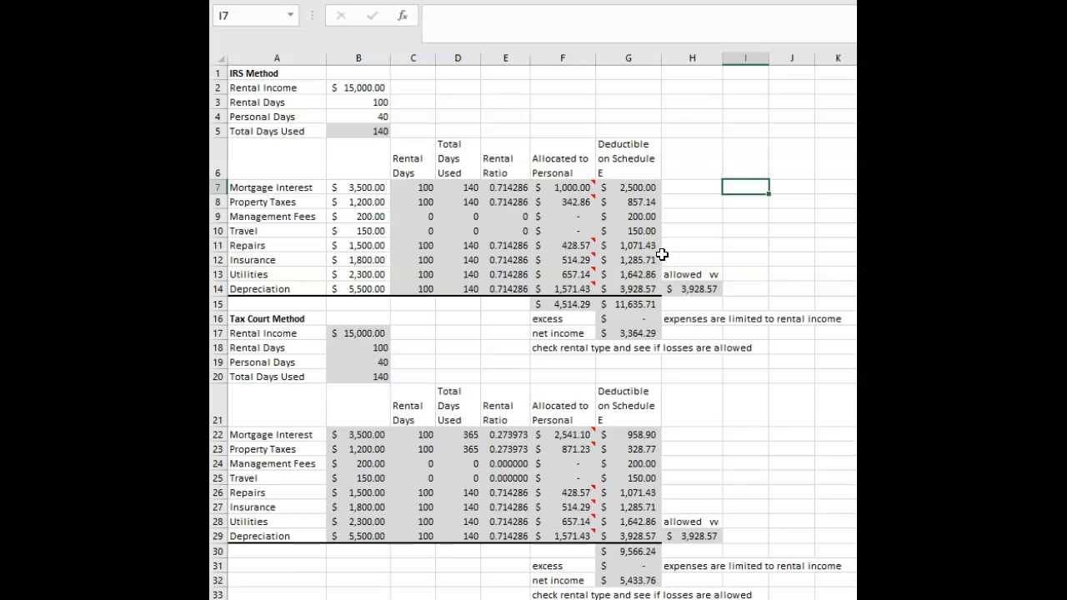
Examine the mortgage interest formulas for the rental ratio in E7 and the Schedule E deduction in G7.
{"action": "left_click", "coordinate": [560, 188]}
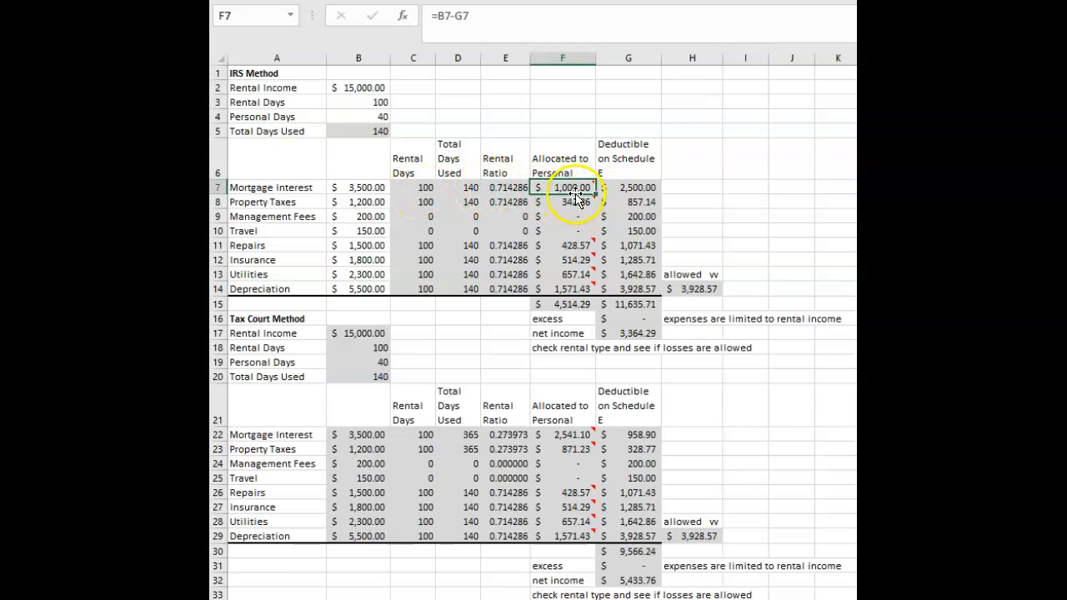
{"action": "left_click", "coordinate": [499, 189]}
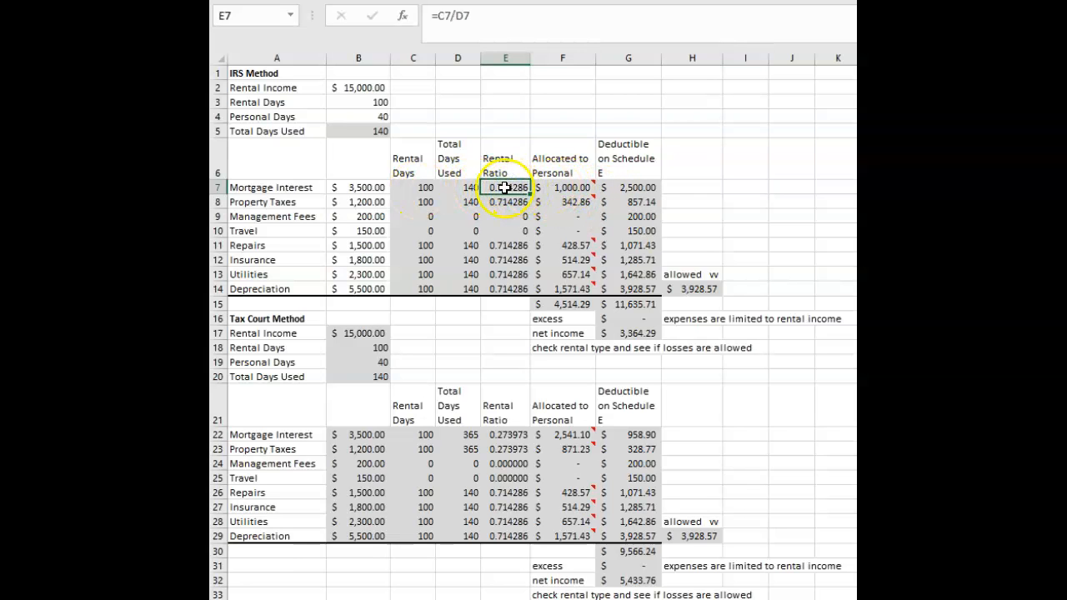
{"action": "left_click", "coordinate": [482, 23]}
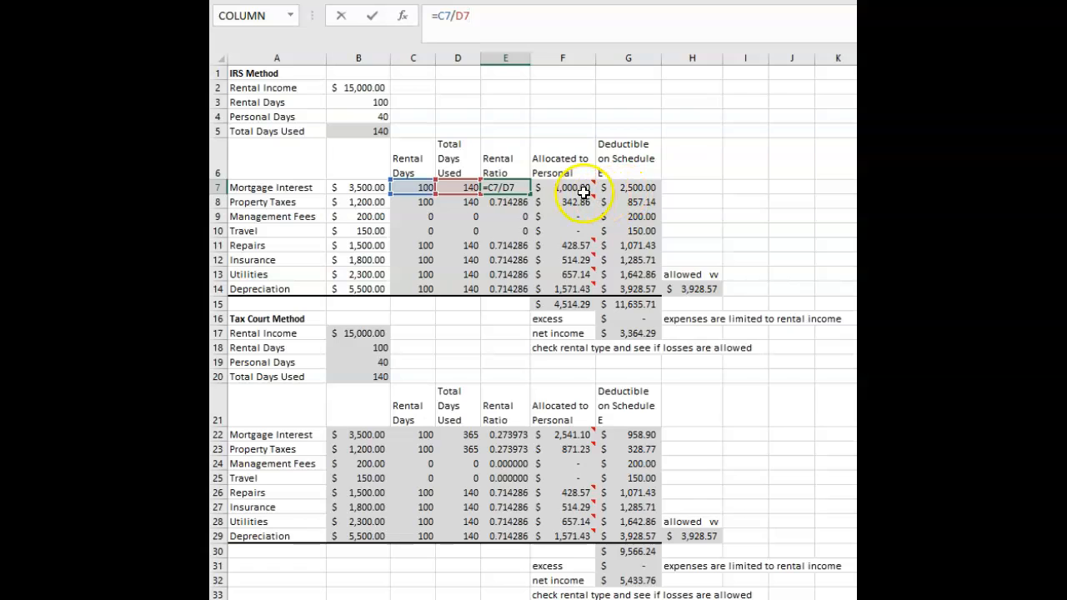
{"action": "left_click", "coordinate": [638, 187]}
{"action": "left_click", "coordinate": [492, 18]}
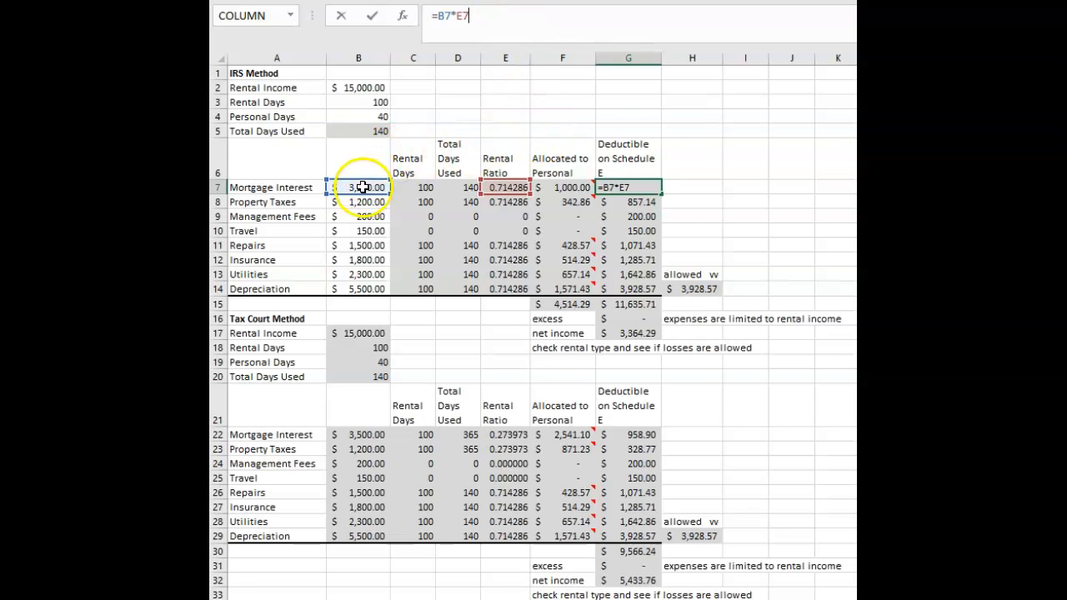
{"action": "left_click", "coordinate": [690, 132]}
{"action": "left_click", "coordinate": [635, 187]}
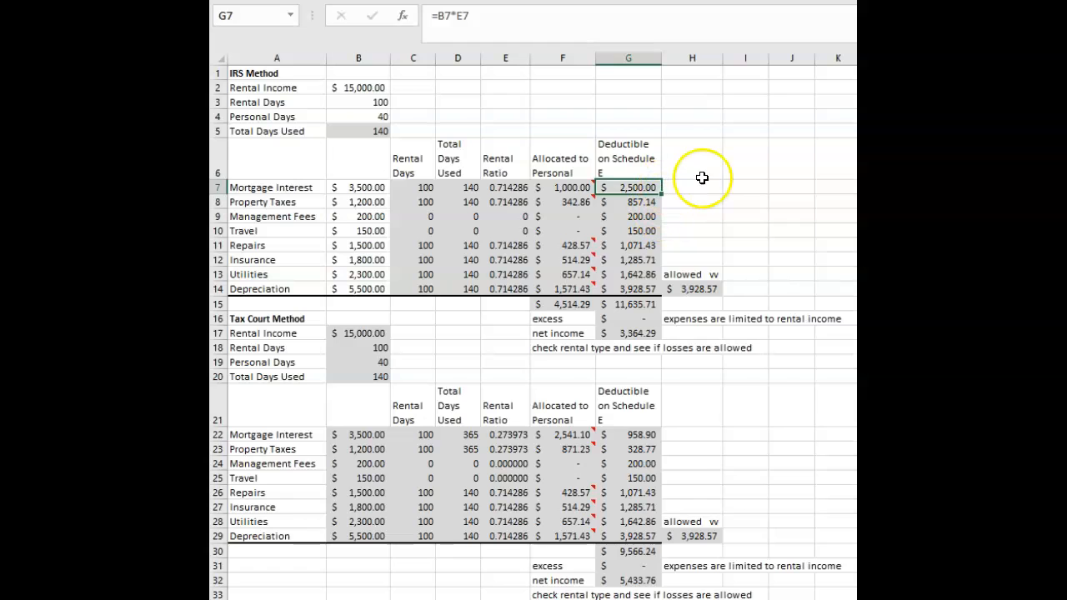
Check the formula for mortgage interest allocated to personal use in F7 against the Schedule E deduction in G7.
{"action": "left_click", "coordinate": [703, 188]}
{"action": "left_click", "coordinate": [541, 185]}
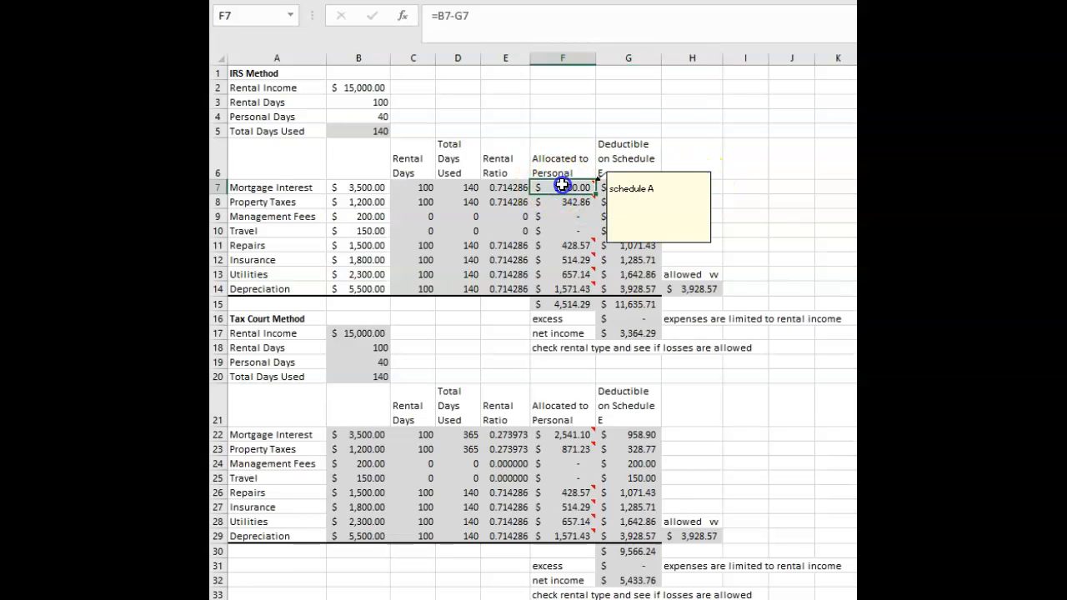
{"action": "left_click", "coordinate": [498, 16]}
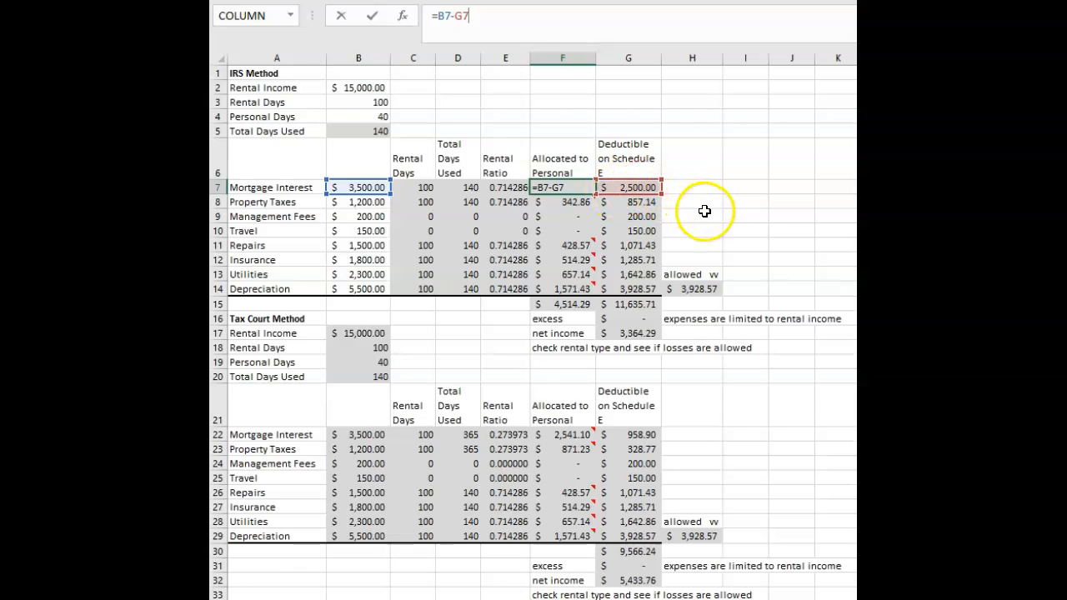
{"action": "left_click", "coordinate": [704, 210]}
{"action": "left_click", "coordinate": [640, 186]}
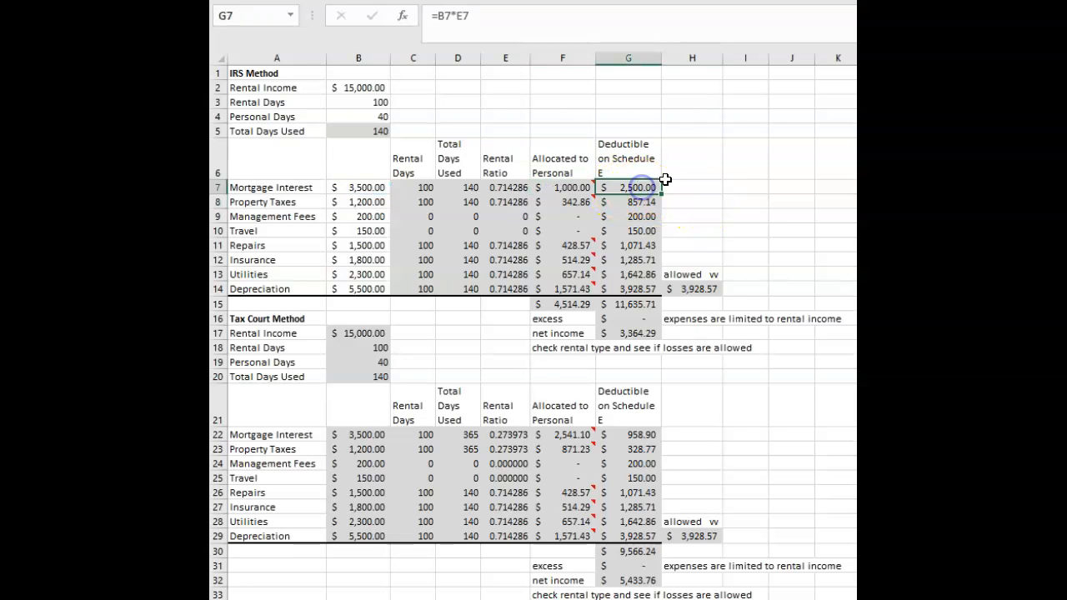
{"action": "left_click", "coordinate": [550, 188]}
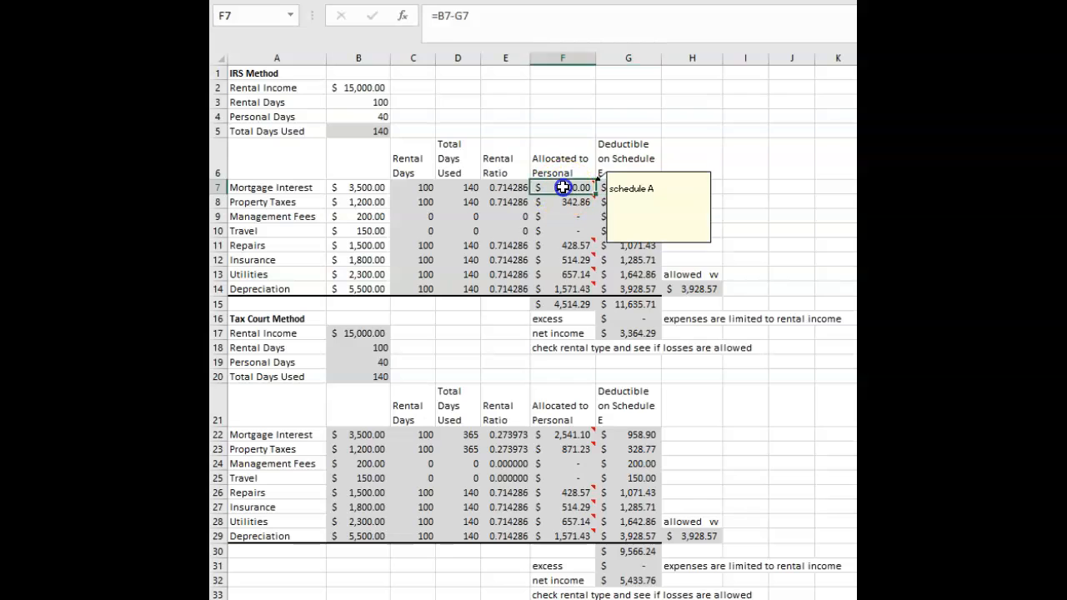
{"action": "left_click", "coordinate": [715, 134]}
Read the cell comments in the Allocated to Personal column and the rental type note in F18.
{"action": "mouse_move", "coordinate": [575, 188]}
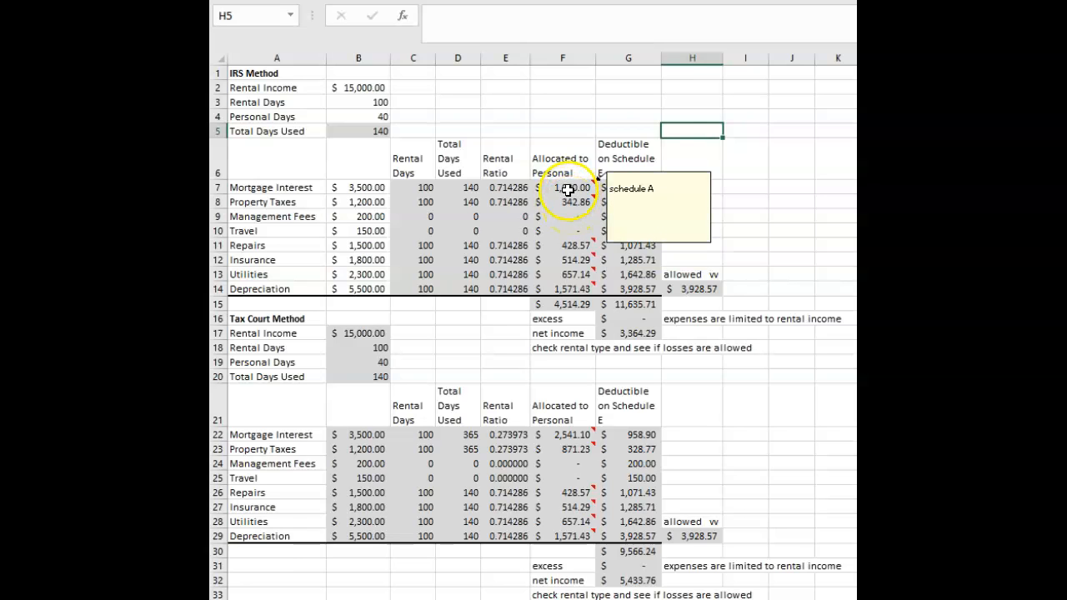
{"action": "left_click", "coordinate": [707, 166]}
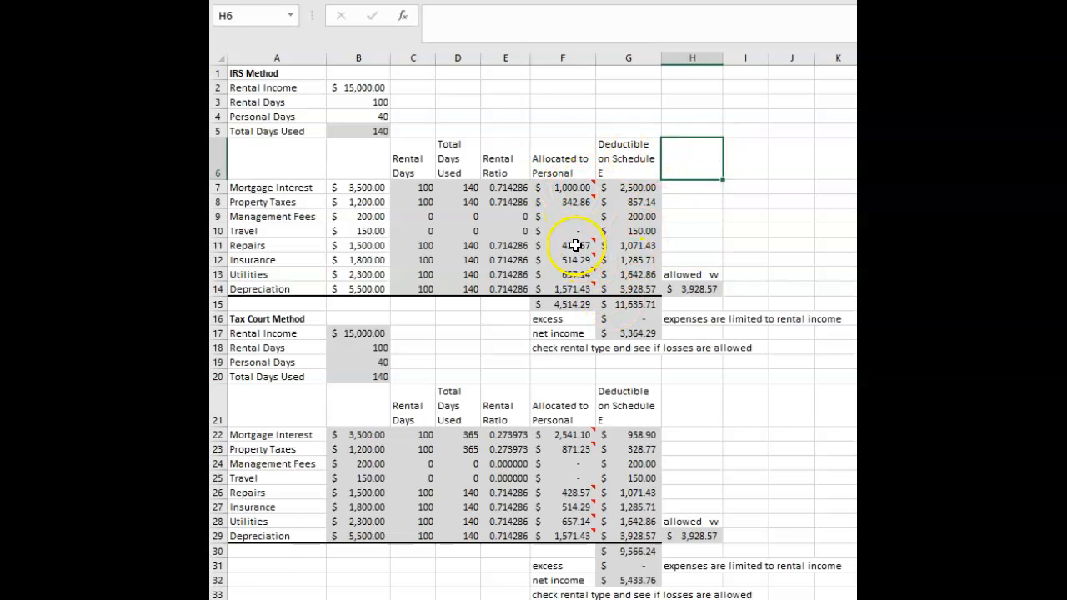
{"action": "mouse_move", "coordinate": [575, 245]}
{"action": "mouse_move", "coordinate": [567, 271]}
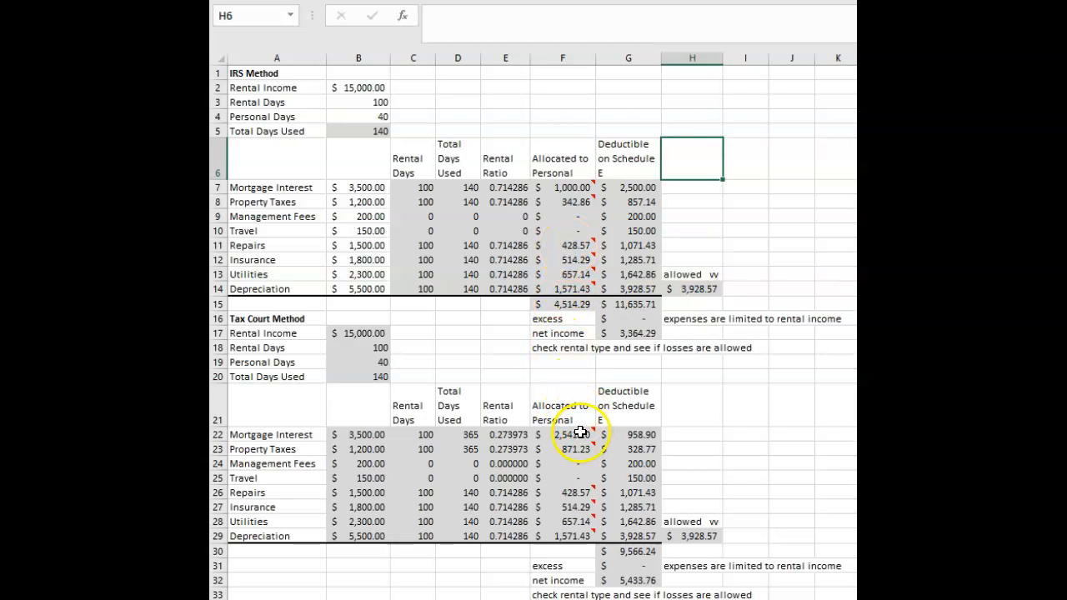
{"action": "left_click", "coordinate": [712, 406]}
{"action": "left_click", "coordinate": [737, 342]}
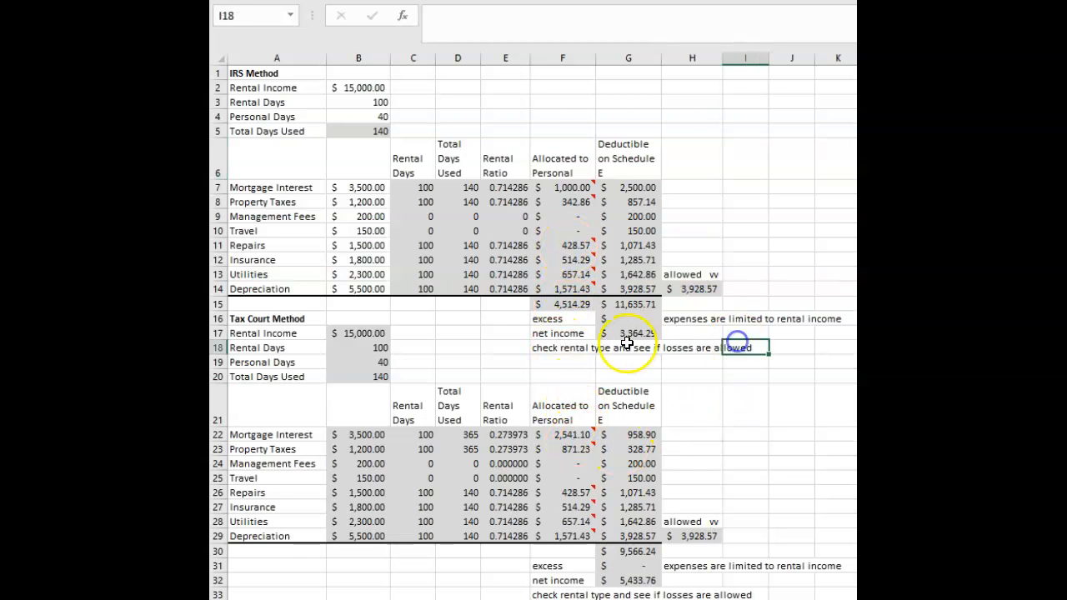
{"action": "left_click", "coordinate": [546, 349]}
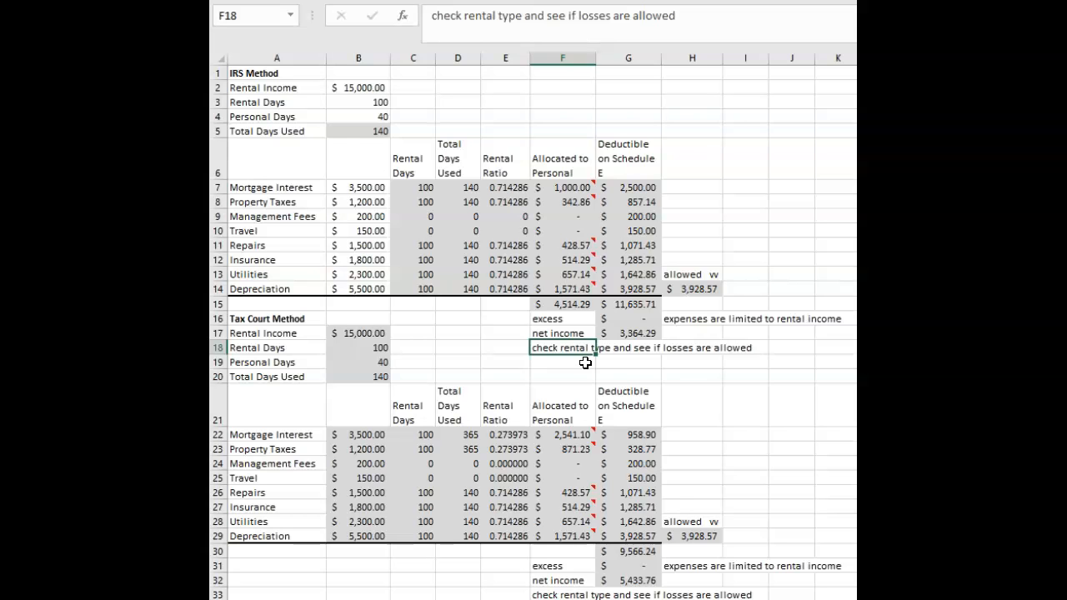
{"action": "left_click", "coordinate": [692, 231]}
Examine the IRS Method deduction total in G15, the expense amounts it sums, and the net income formula in G17.
{"action": "left_click", "coordinate": [652, 307]}
{"action": "left_click", "coordinate": [702, 362]}
{"action": "left_click", "coordinate": [630, 304]}
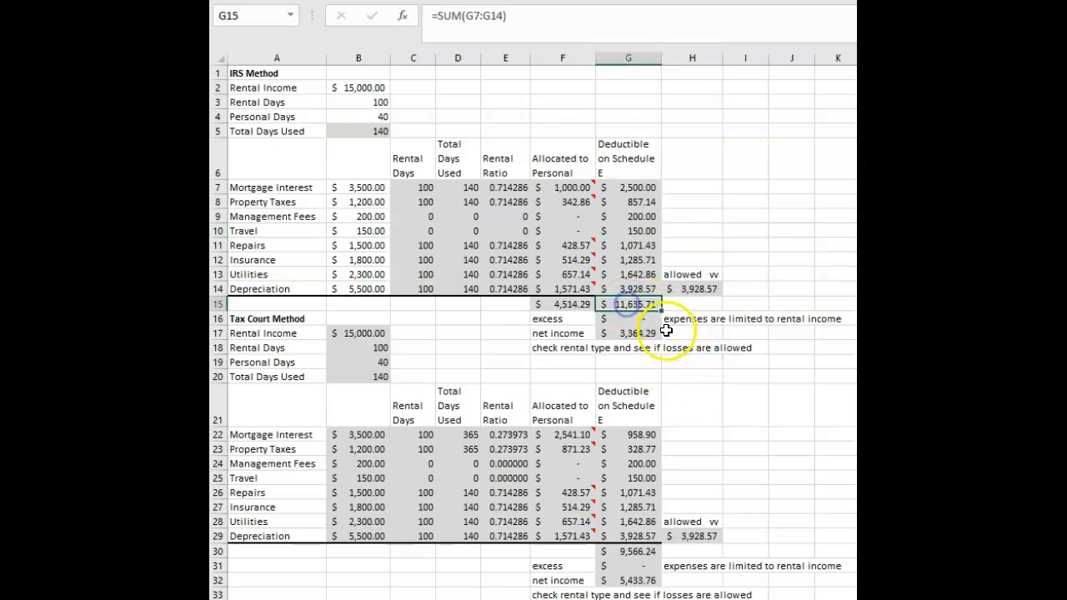
{"action": "left_click", "coordinate": [386, 85]}
{"action": "left_click", "coordinate": [702, 376]}
{"action": "left_click", "coordinate": [630, 305]}
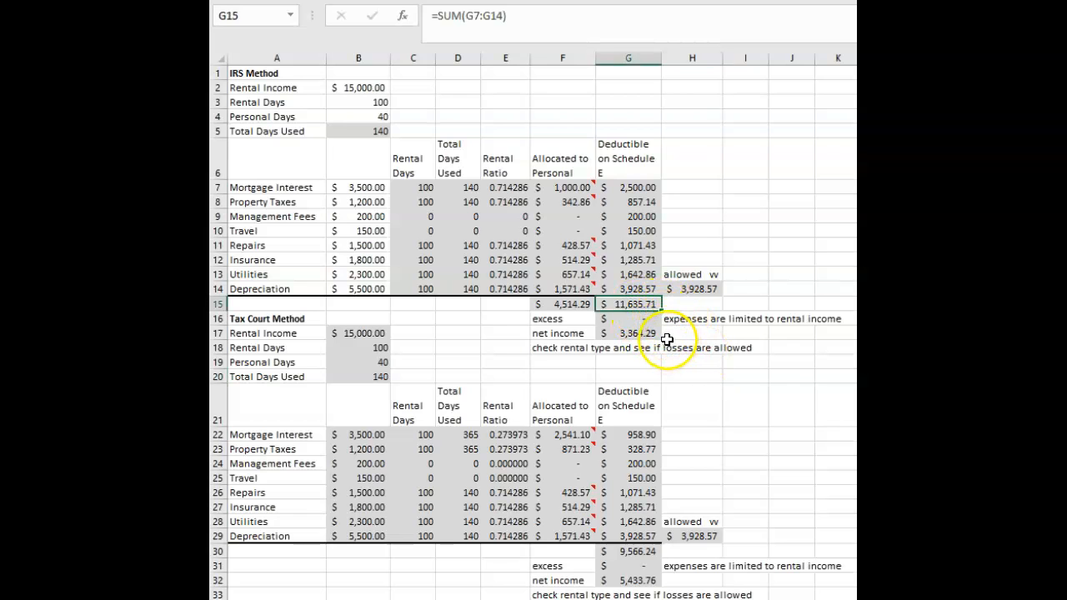
{"action": "left_click", "coordinate": [631, 190]}
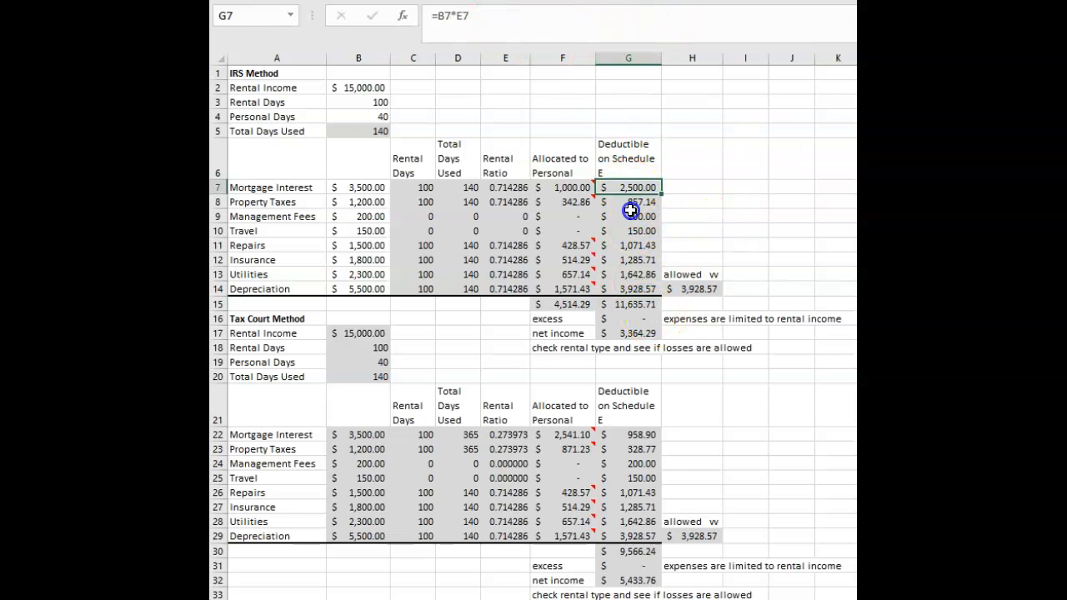
{"action": "left_click_drag", "start_coordinate": [631, 210], "coordinate": [631, 279]}
{"action": "left_click", "coordinate": [717, 197]}
{"action": "left_click", "coordinate": [629, 304]}
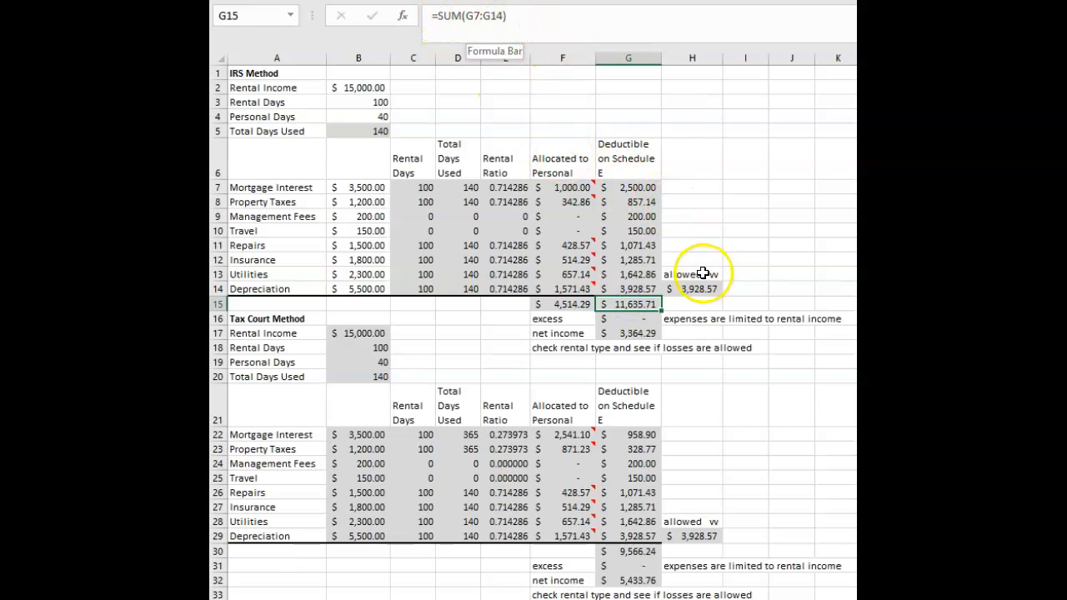
{"action": "left_click", "coordinate": [691, 204]}
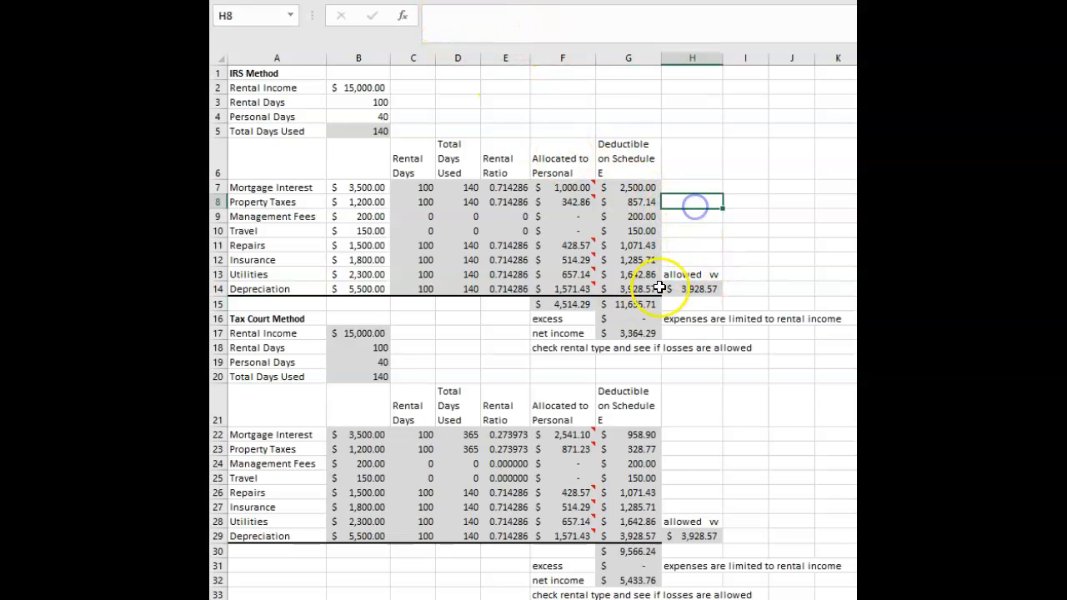
{"action": "left_click", "coordinate": [633, 333]}
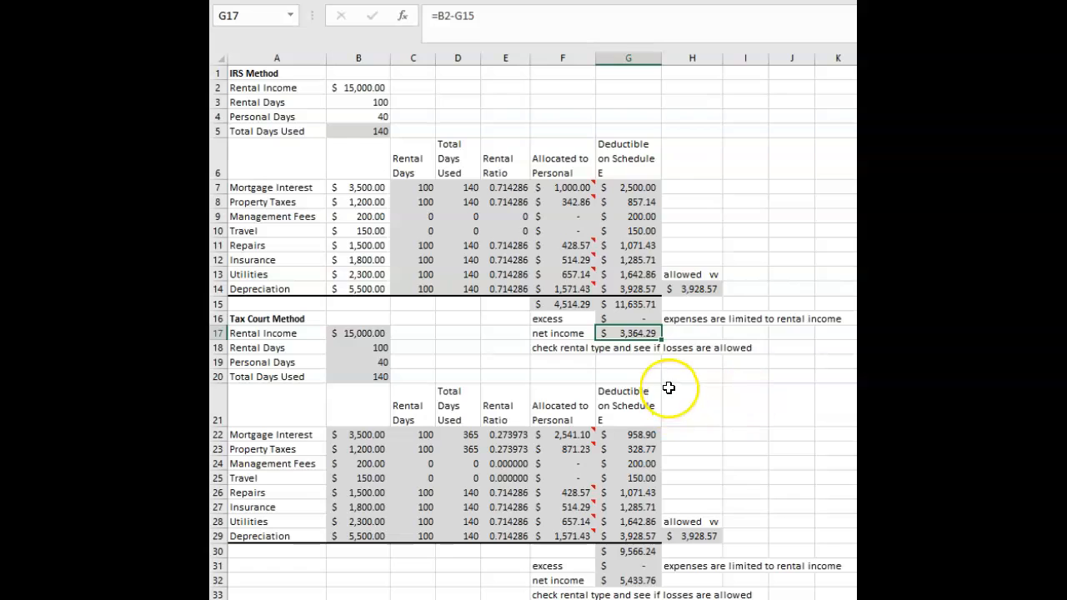
Set the IRS Method rental income in B2 to 9000.
{"action": "left_click", "coordinate": [364, 87]}
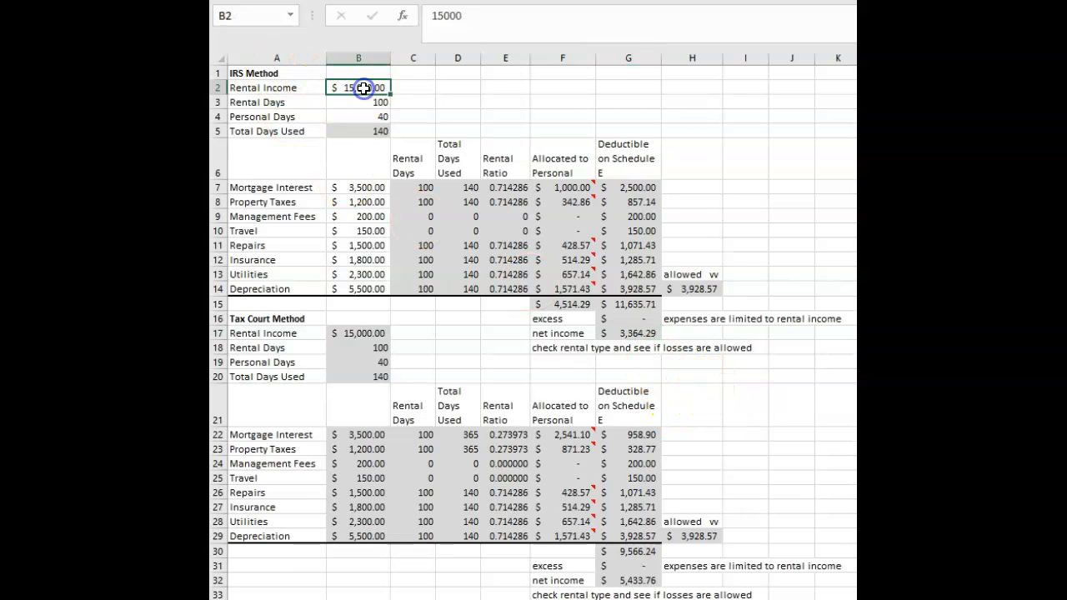
{"action": "type", "text": "1"}
{"action": "type", "text": "0"}
{"action": "key", "text": "BackSpace"}
{"action": "key", "text": "BackSpace"}
{"action": "type", "text": "9000"}
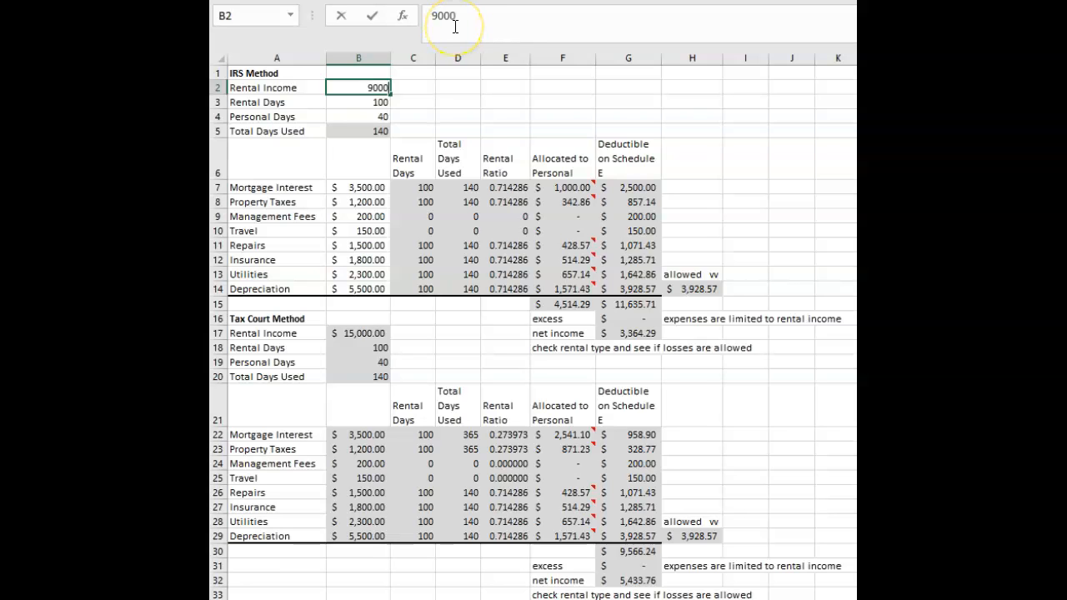
{"action": "left_click", "coordinate": [788, 203]}
Compare the reduced rental income with the total deductions in G15 and review the excess and net income rows.
{"action": "left_click", "coordinate": [692, 272]}
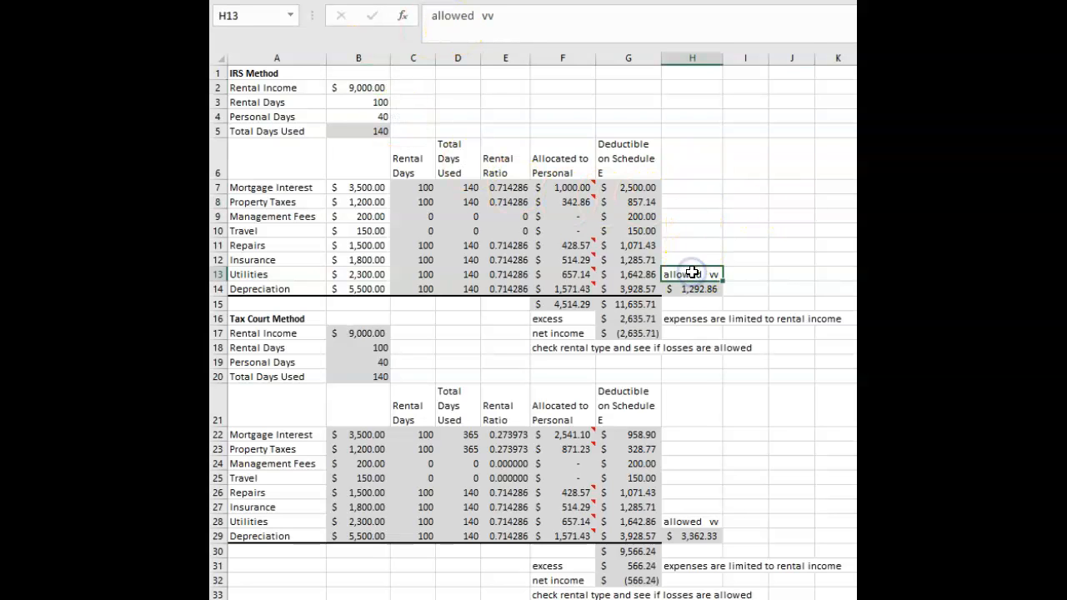
{"action": "left_click", "coordinate": [361, 89]}
{"action": "left_click", "coordinate": [631, 305]}
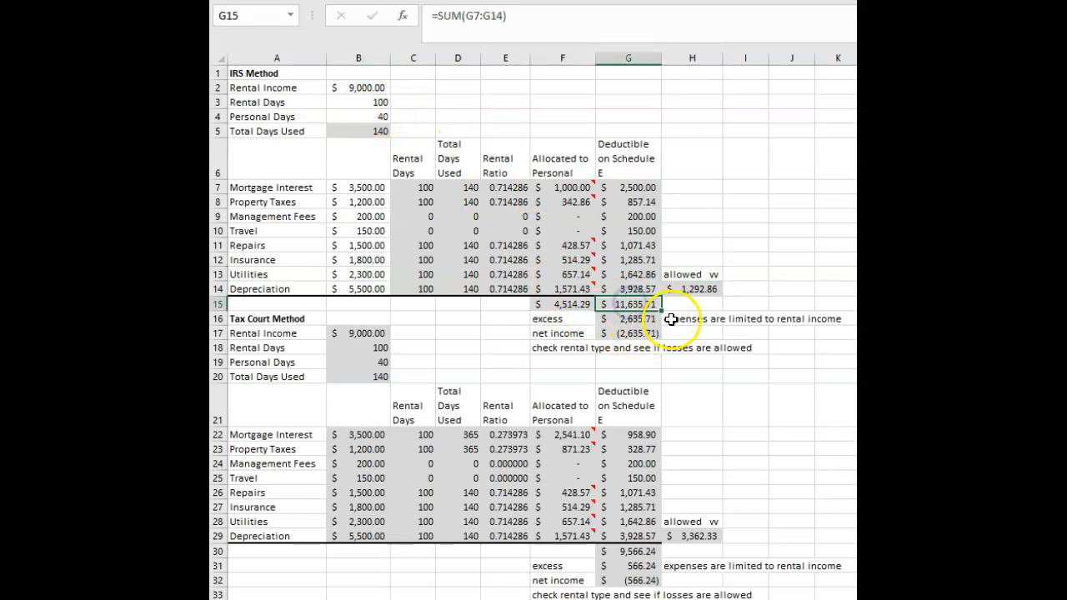
{"action": "double_click", "coordinate": [630, 311]}
{"action": "left_click", "coordinate": [741, 228]}
{"action": "left_click", "coordinate": [542, 333]}
{"action": "left_click", "coordinate": [680, 386]}
{"action": "key", "text": "Escape"}
Examine the MAX formula behind the IRS Method excess in G16 and the cells it references.
{"action": "left_click", "coordinate": [631, 322]}
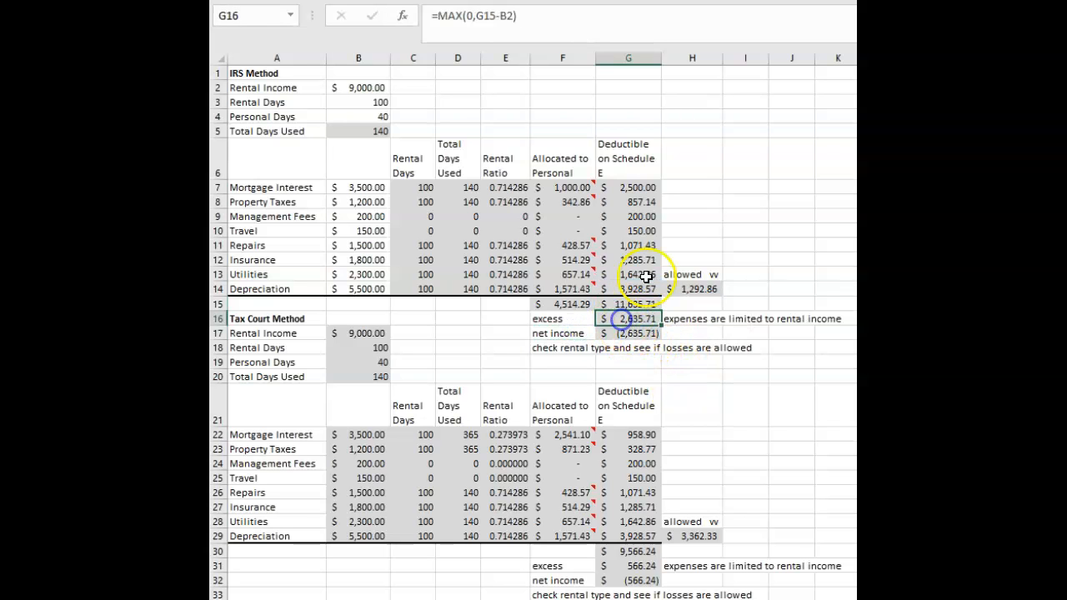
{"action": "left_click", "coordinate": [532, 17]}
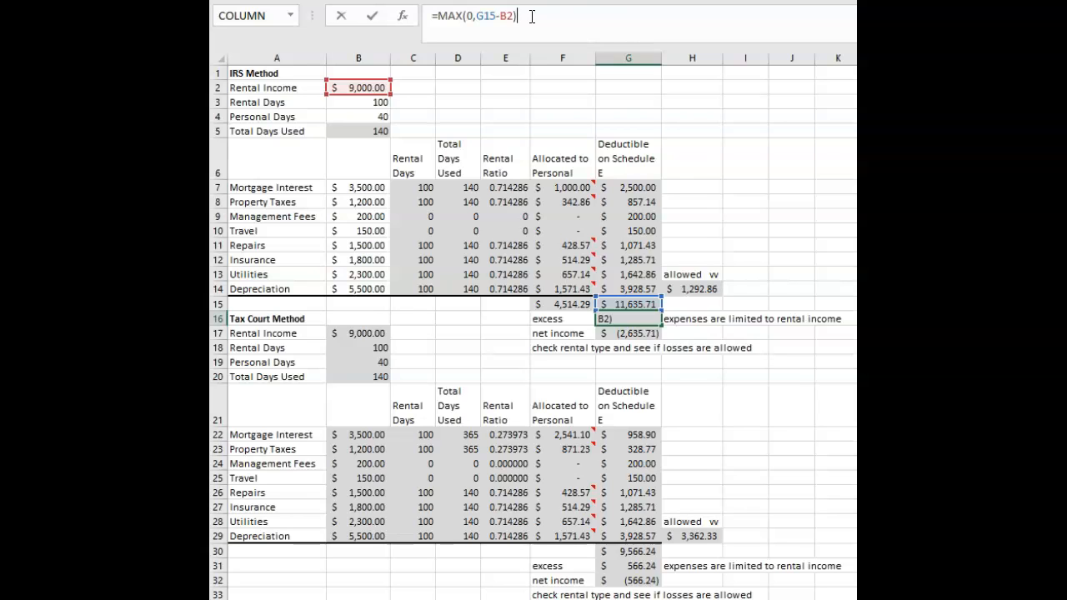
{"action": "left_click", "coordinate": [738, 334]}
{"action": "left_click", "coordinate": [643, 320]}
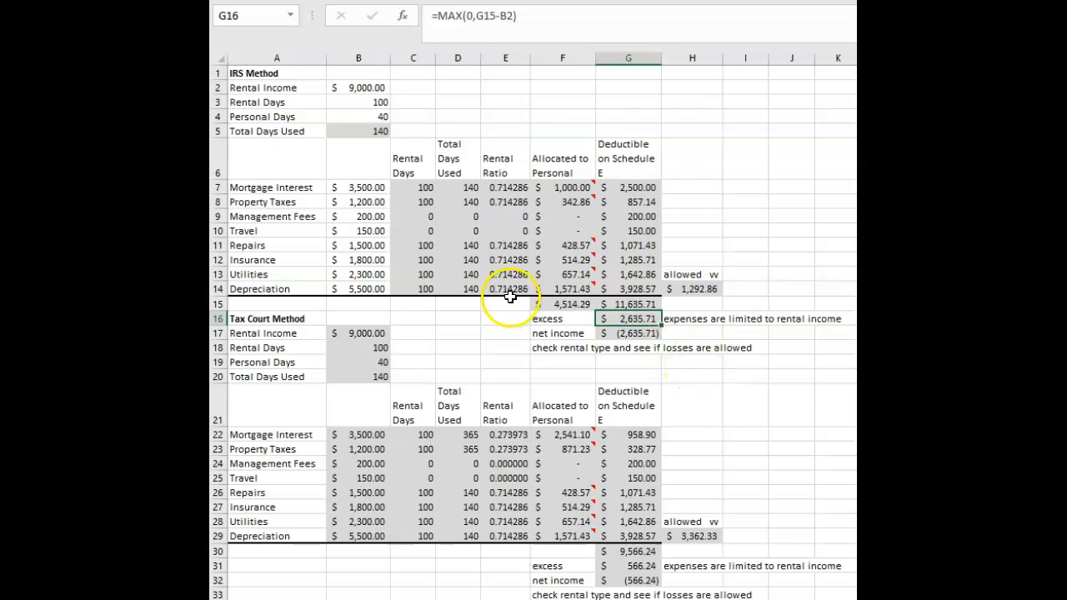
Set the IRS Method rental income in B2 back to 15000.
{"action": "left_click", "coordinate": [350, 88]}
{"action": "type", "text": "15000"}
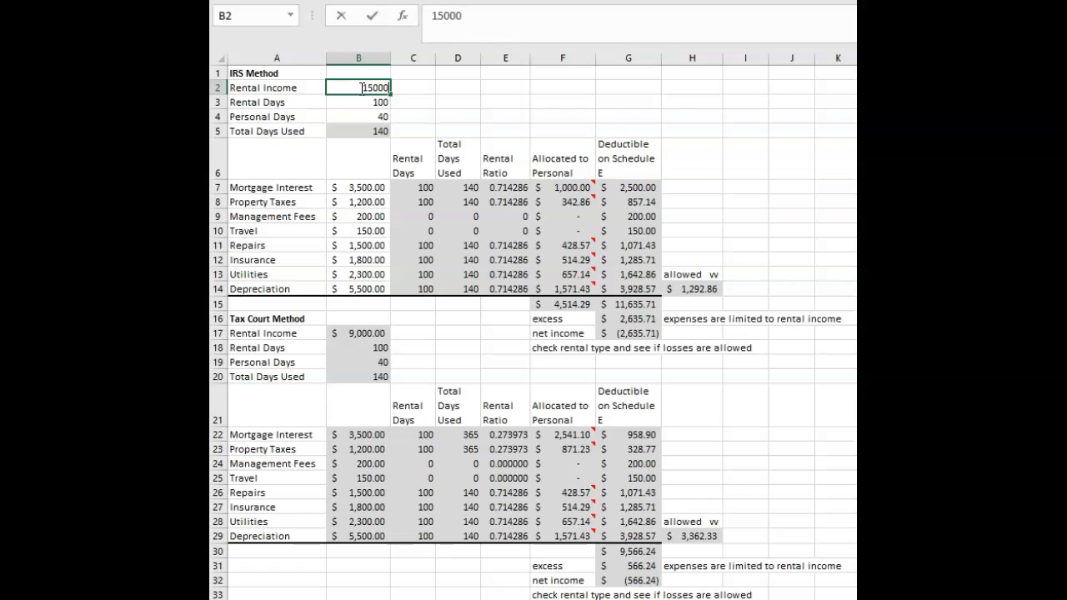
{"action": "left_click", "coordinate": [625, 379]}
Recheck the excess formula in G16 and compare it with the net income formula in G17.
{"action": "left_click", "coordinate": [640, 319]}
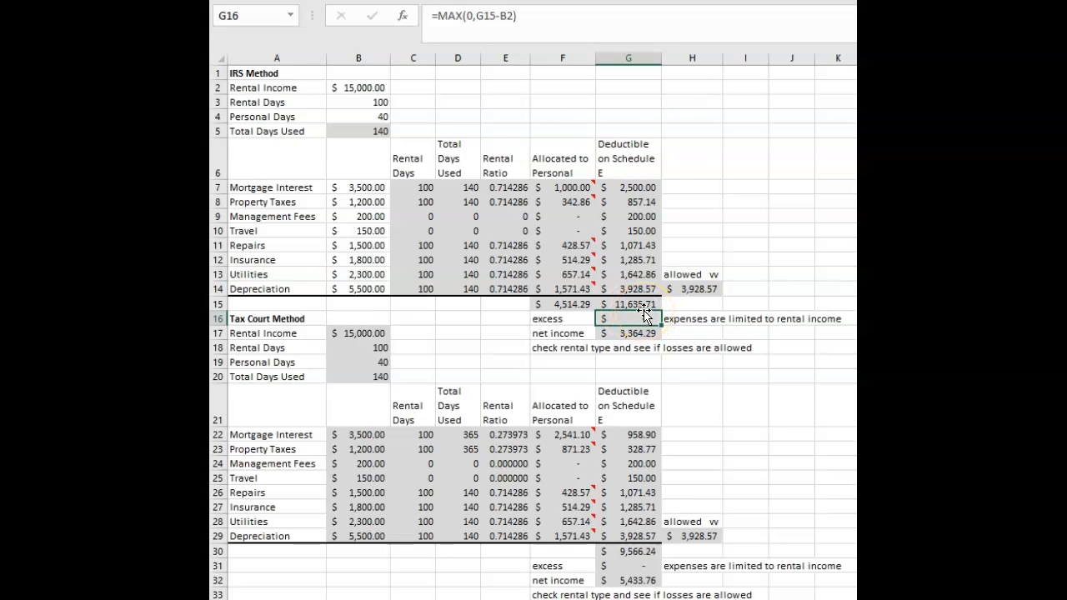
{"action": "left_click", "coordinate": [684, 230]}
{"action": "left_click", "coordinate": [638, 320]}
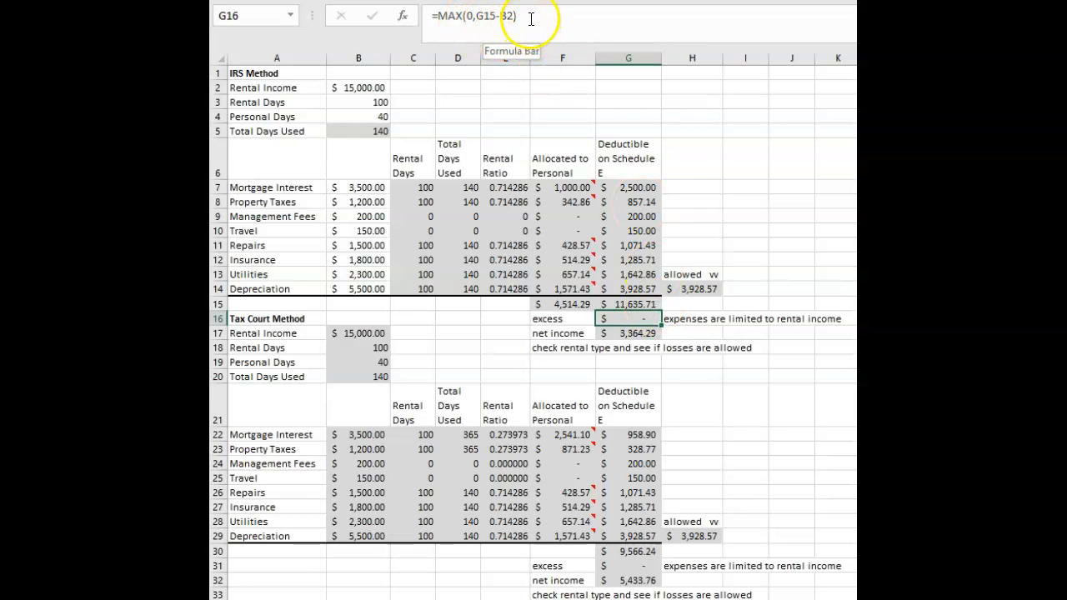
{"action": "left_click", "coordinate": [625, 331]}
{"action": "left_click", "coordinate": [492, 25]}
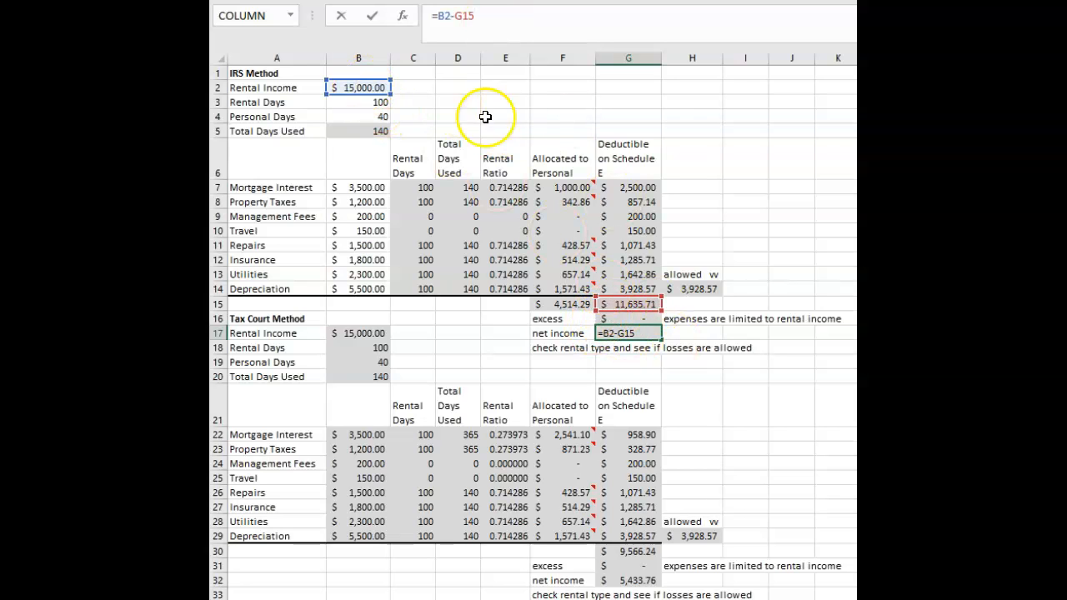
{"action": "left_click", "coordinate": [638, 318]}
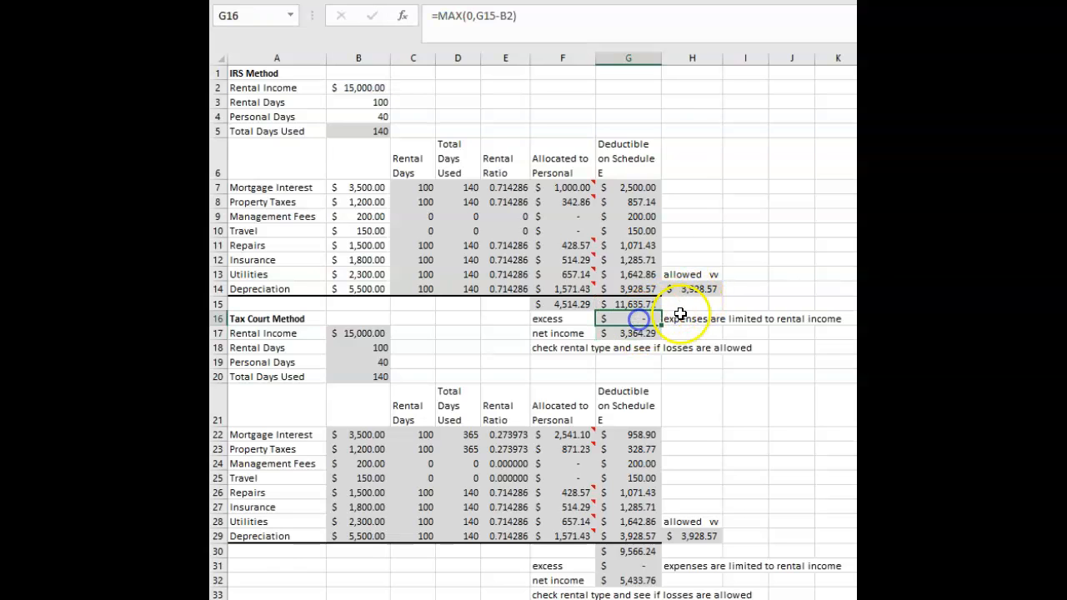
{"action": "left_click", "coordinate": [634, 334]}
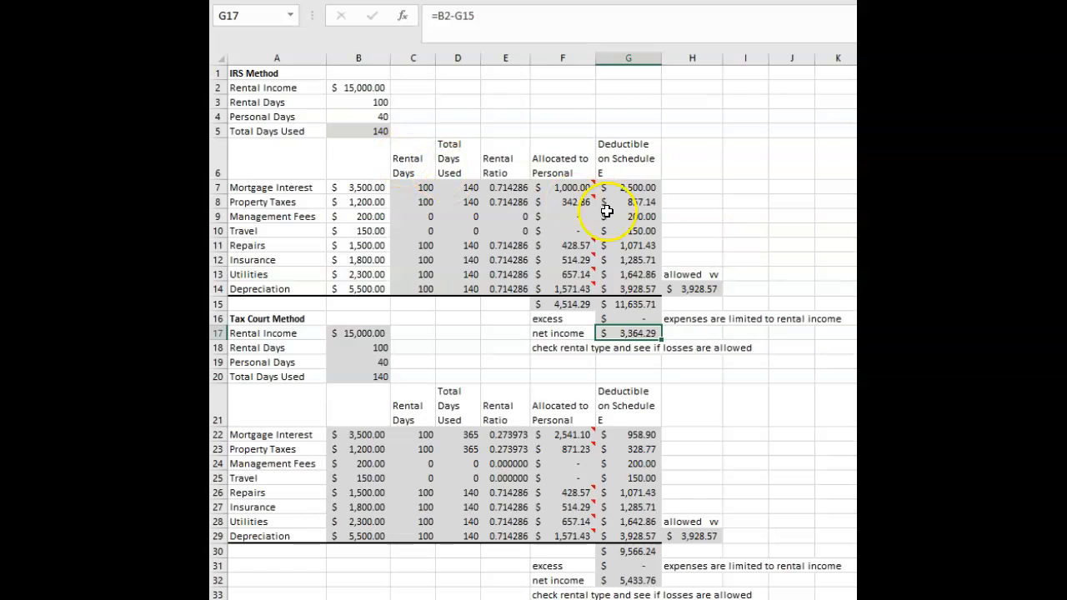
Review the allowed depreciation in H14, the depreciation deduction in G14, the total in G15 and the rental income in B2.
{"action": "left_click", "coordinate": [696, 289]}
{"action": "left_click", "coordinate": [631, 304]}
{"action": "left_click", "coordinate": [649, 288]}
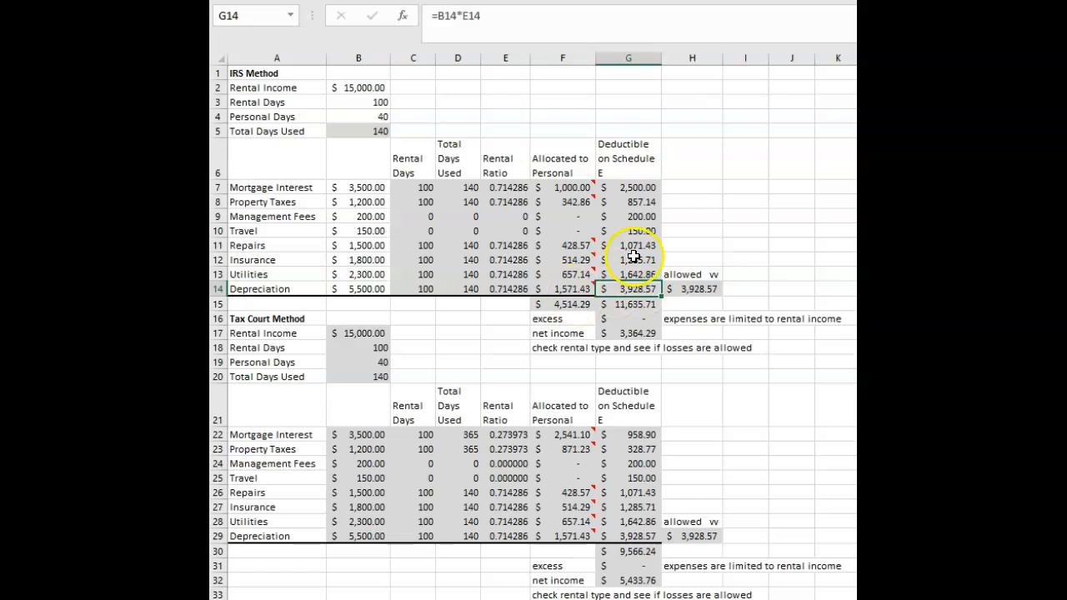
{"action": "left_click", "coordinate": [703, 185]}
{"action": "left_click", "coordinate": [358, 87]}
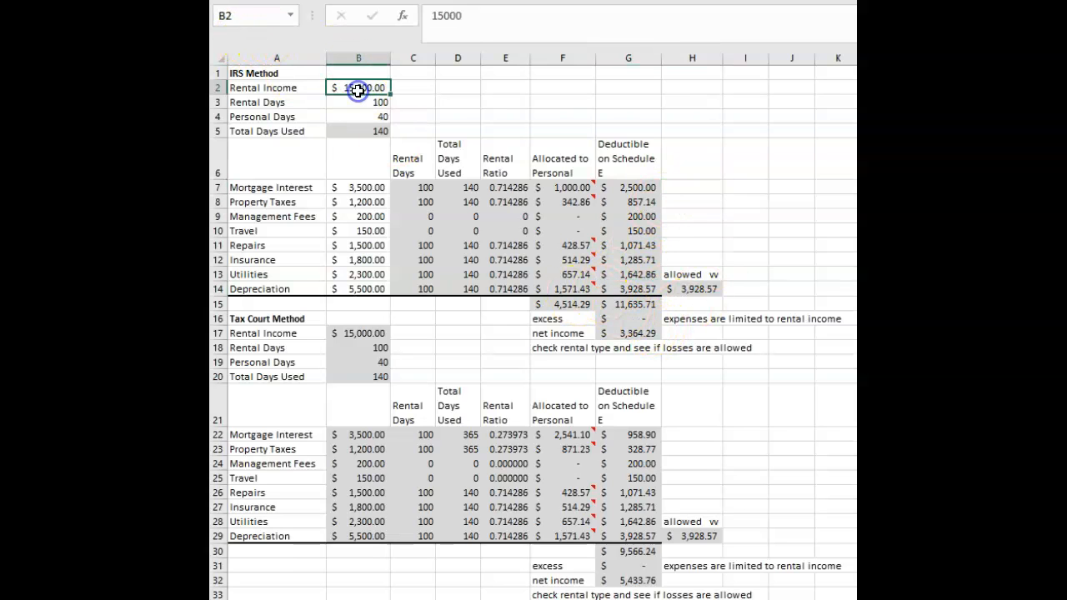
Set the IRS Method rental income in B2 to 10000 and check the excess in G16.
{"action": "type", "text": "10000"}
{"action": "left_click", "coordinate": [695, 158]}
{"action": "left_click", "coordinate": [649, 319]}
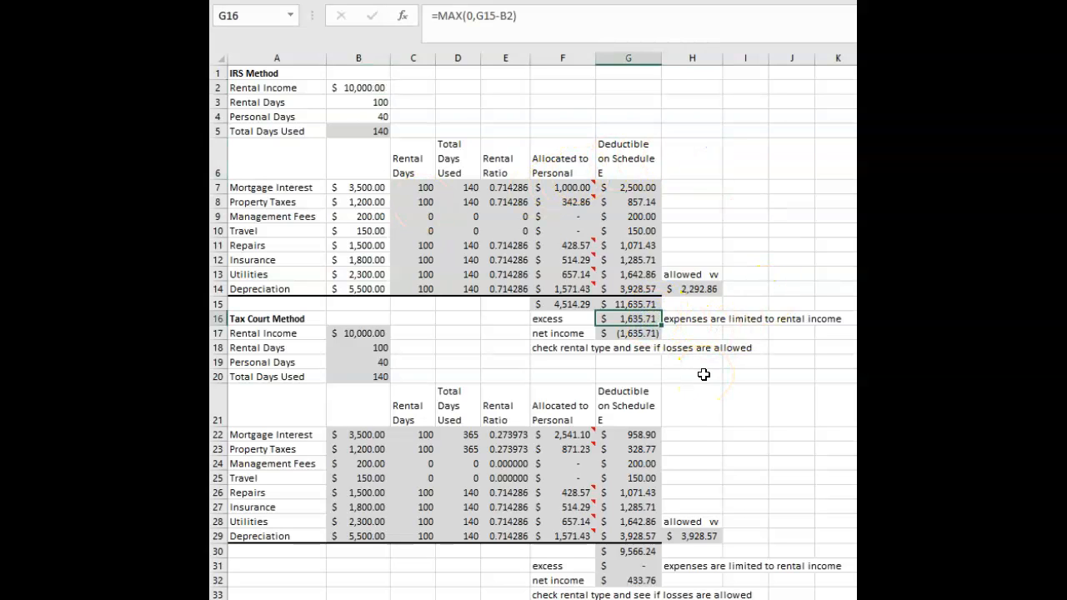
Review the allowed depreciation formula in H14 against the rental-income limit note in H16 and the other deductions in G7:G13.
{"action": "left_click", "coordinate": [696, 290]}
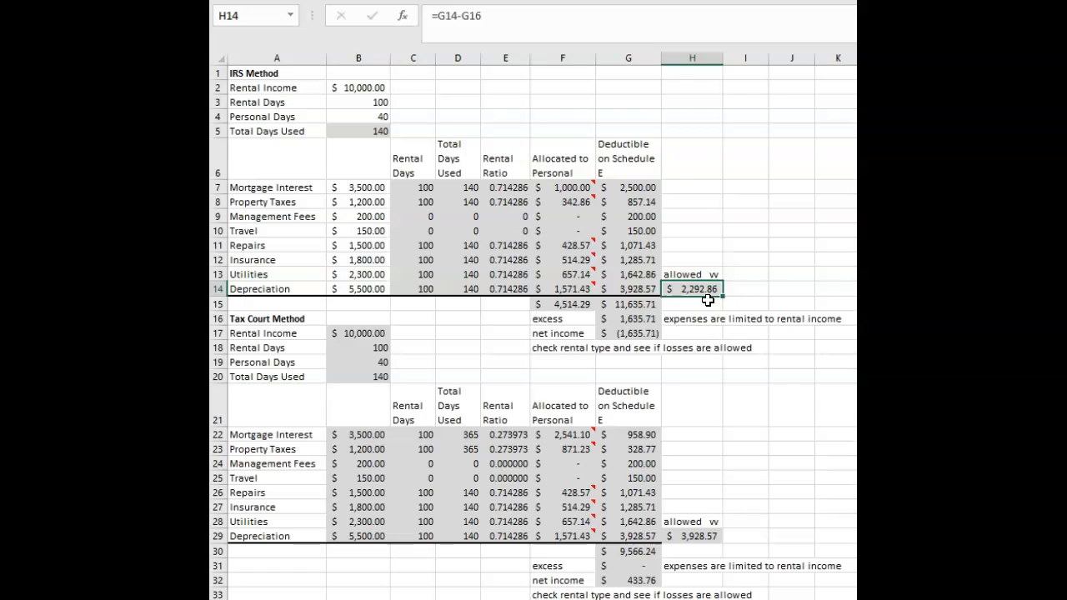
{"action": "left_click", "coordinate": [696, 319]}
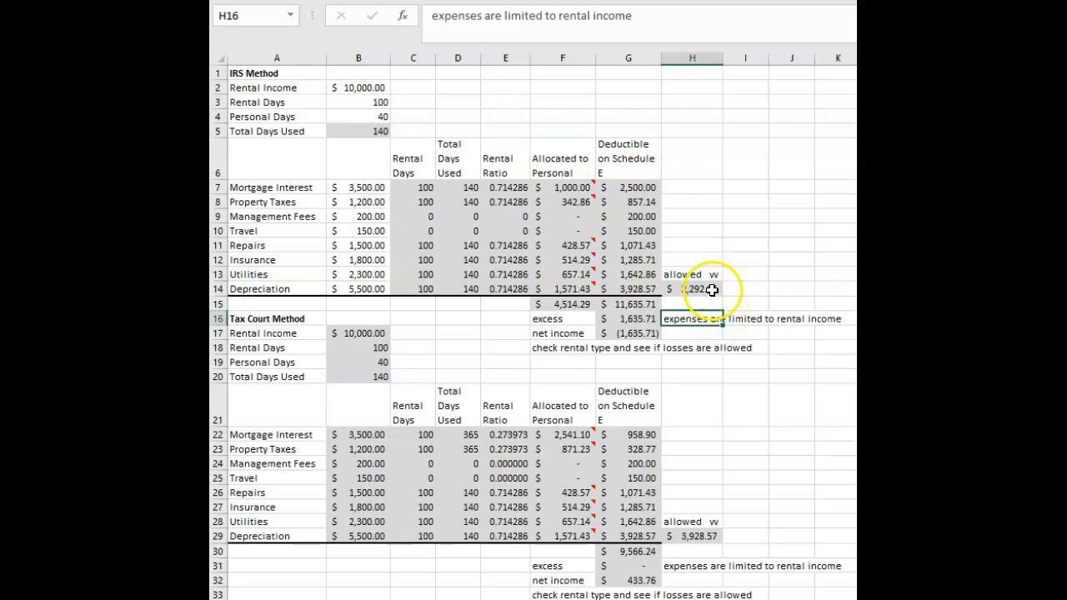
{"action": "left_click", "coordinate": [706, 290]}
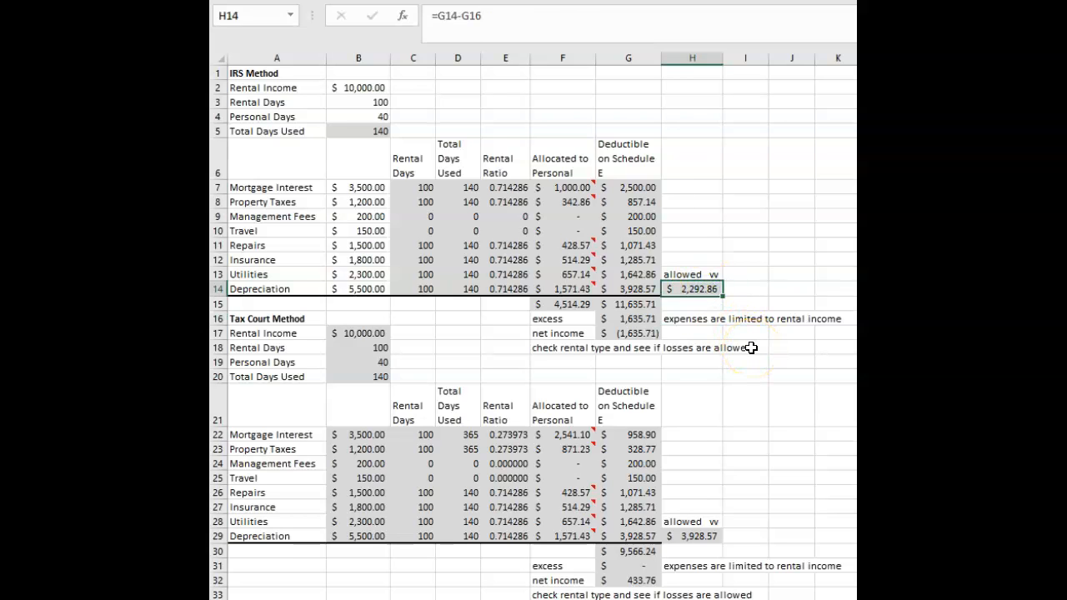
{"action": "left_click", "coordinate": [707, 303]}
{"action": "left_click_drag", "start_coordinate": [632, 190], "coordinate": [629, 276]}
{"action": "left_click", "coordinate": [702, 288], "text": "ctrl"}
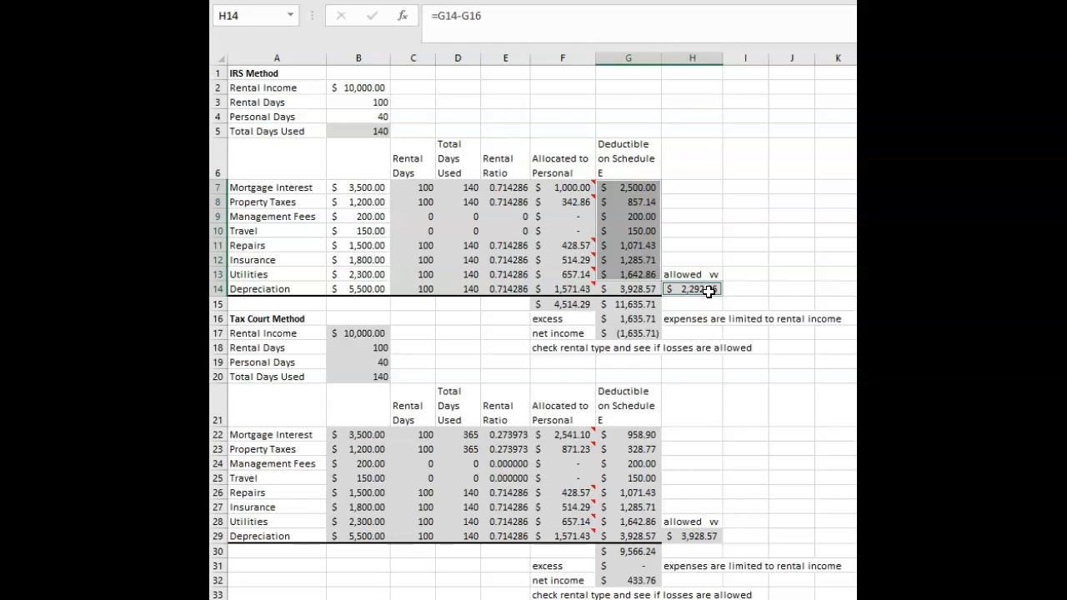
Compare the depreciation deduction in G14 with the personal allocation in F14 and the allowed depreciation in H14.
{"action": "left_click", "coordinate": [706, 217]}
{"action": "left_click", "coordinate": [647, 288]}
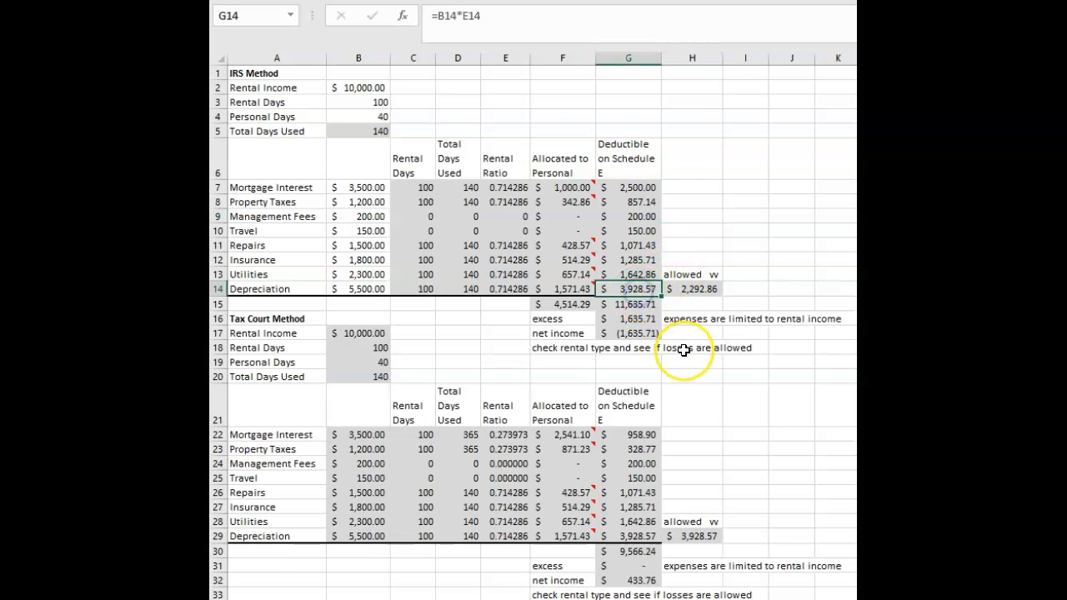
{"action": "left_click", "coordinate": [637, 294]}
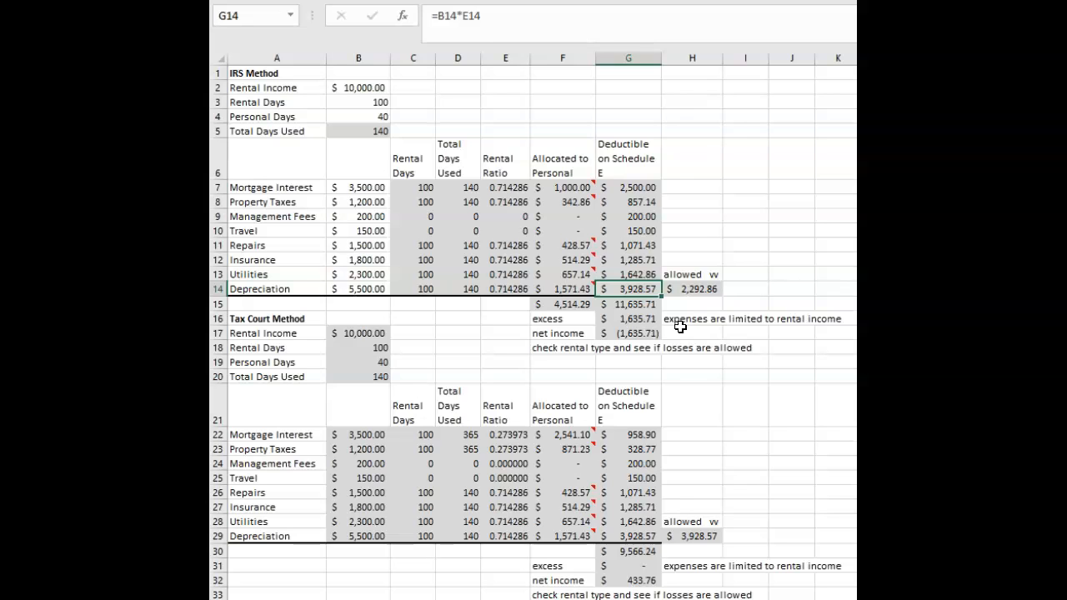
{"action": "left_click", "coordinate": [572, 291]}
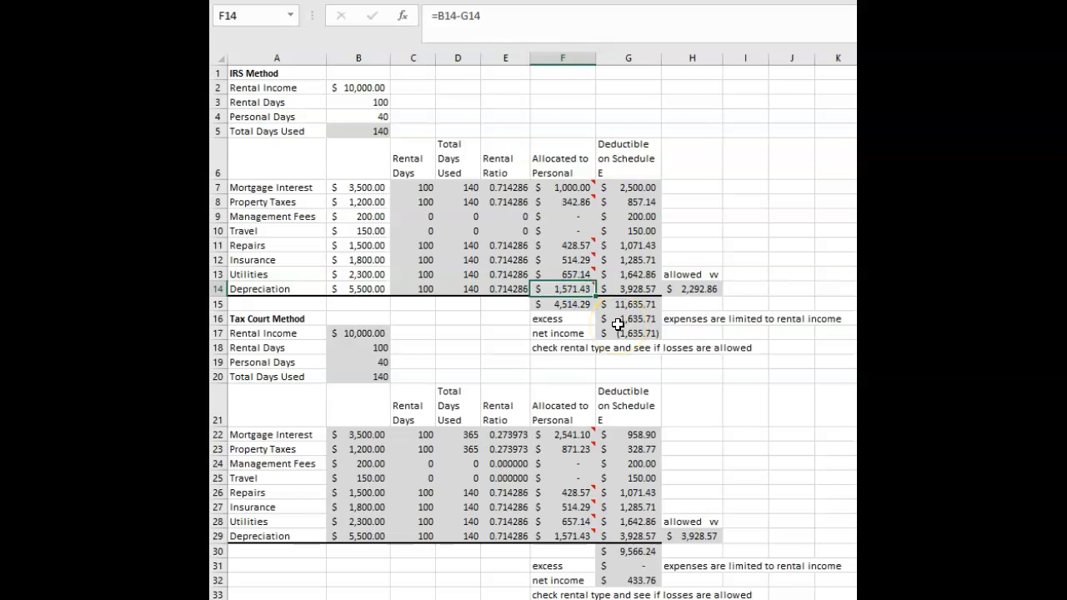
{"action": "left_click", "coordinate": [636, 288]}
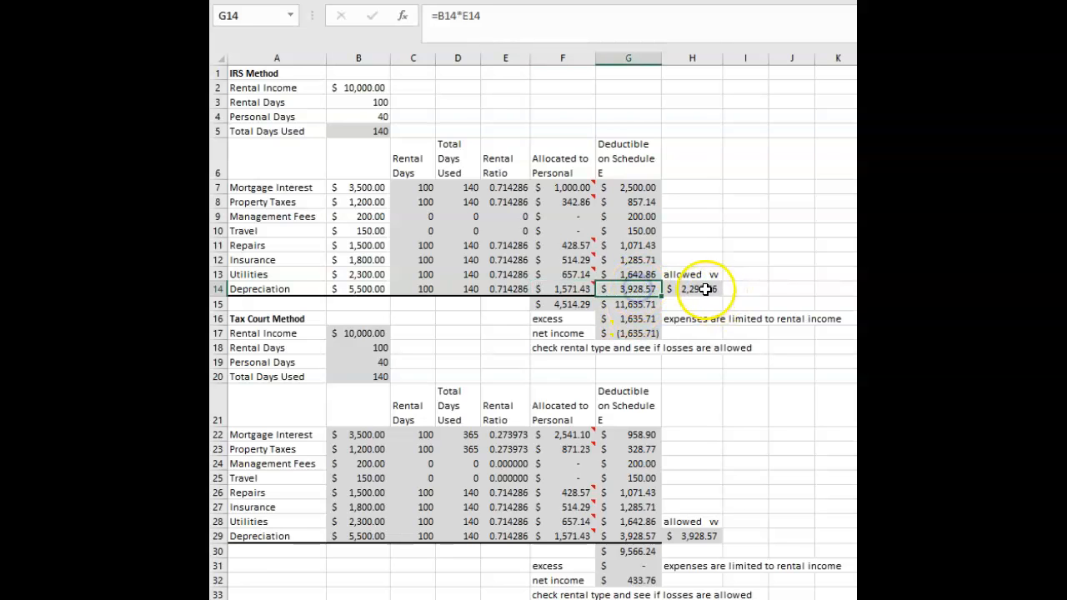
{"action": "left_click", "coordinate": [706, 289]}
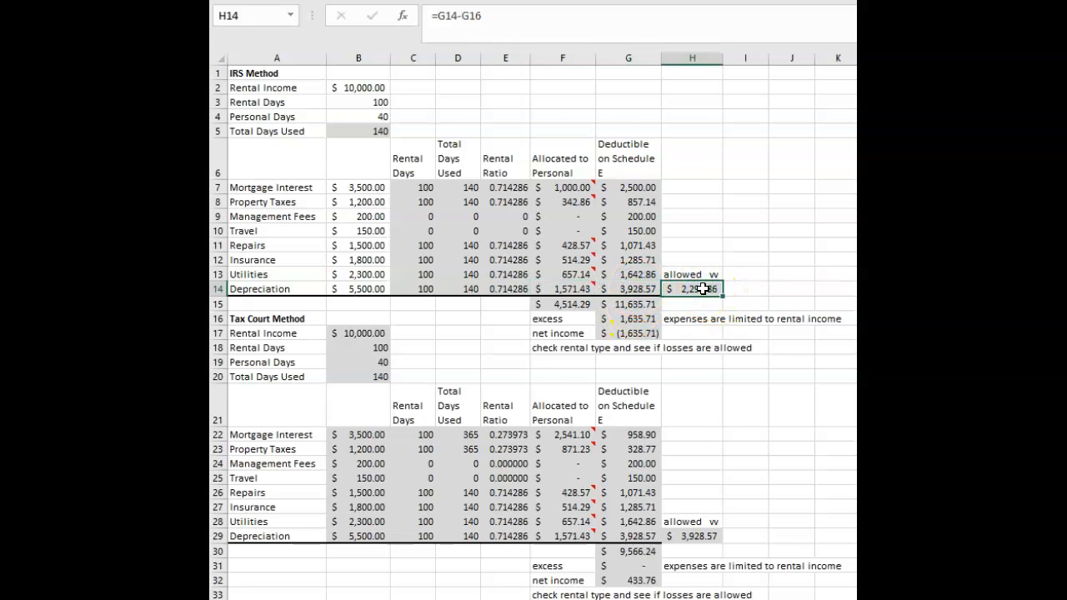
{"action": "left_click", "coordinate": [710, 362]}
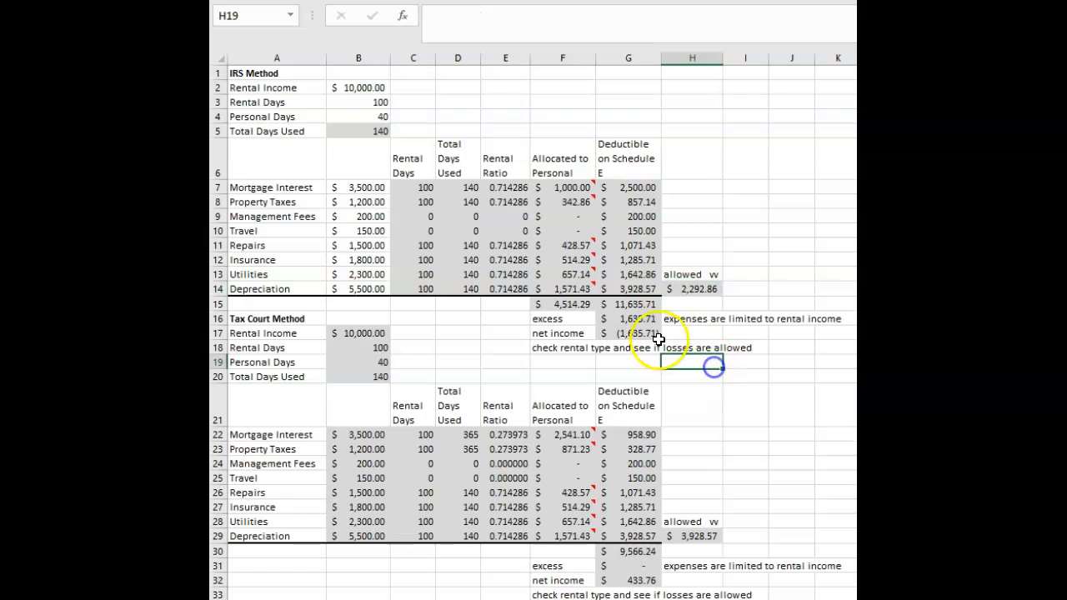
Check the IRS Method excess in G16, the deduction total in G15, the allowed depreciation in H14 and the limit note in H16.
{"action": "left_click", "coordinate": [627, 317]}
{"action": "left_click", "coordinate": [708, 218]}
{"action": "left_click", "coordinate": [631, 304]}
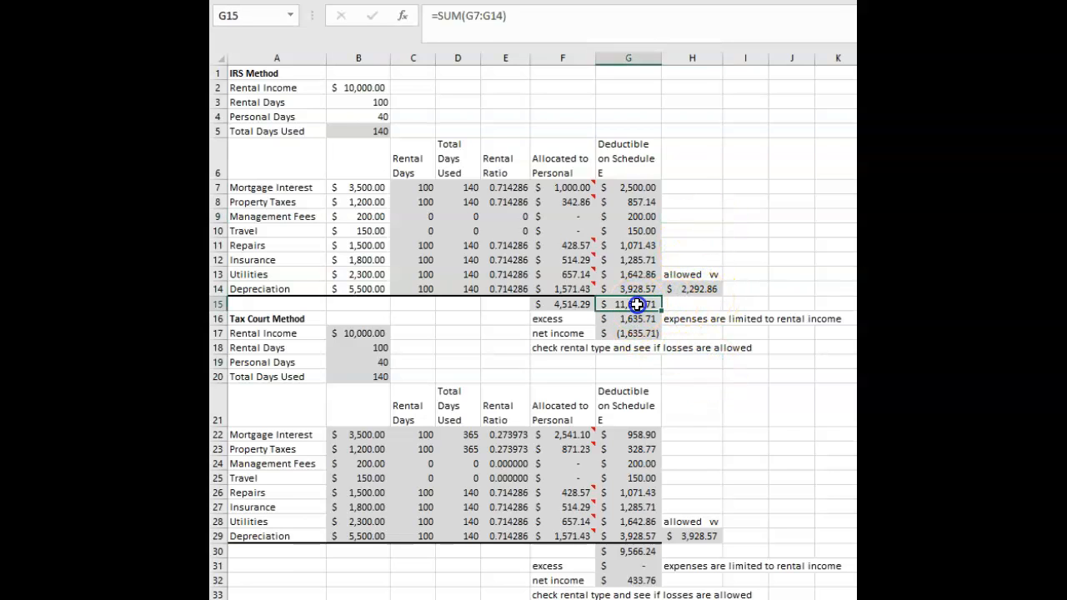
{"action": "left_click", "coordinate": [744, 367]}
{"action": "left_click", "coordinate": [703, 287]}
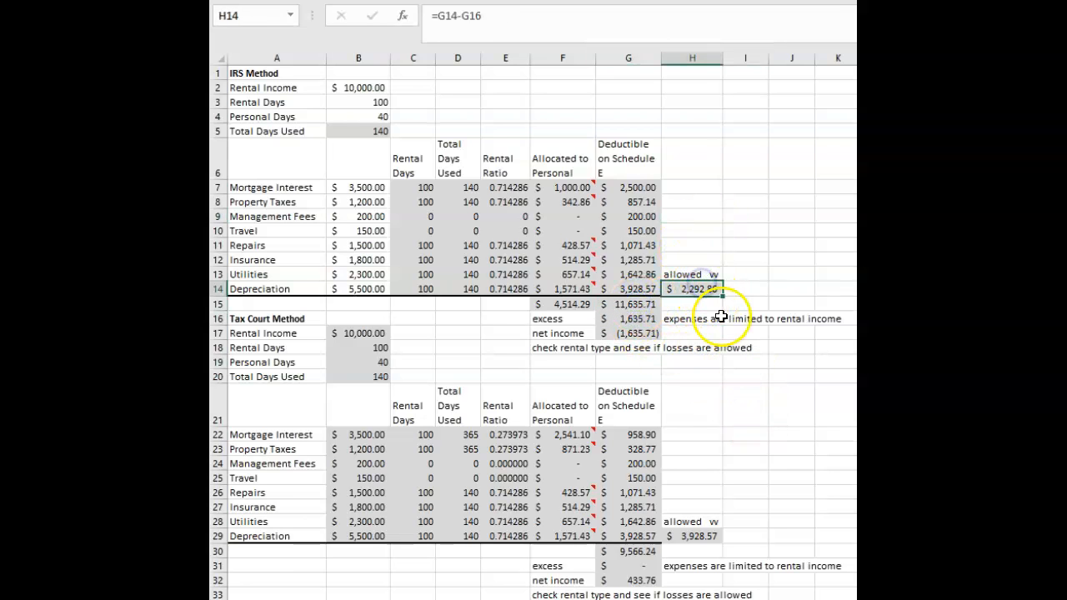
{"action": "left_click", "coordinate": [695, 318]}
{"action": "left_click", "coordinate": [697, 333]}
{"action": "left_click", "coordinate": [695, 319]}
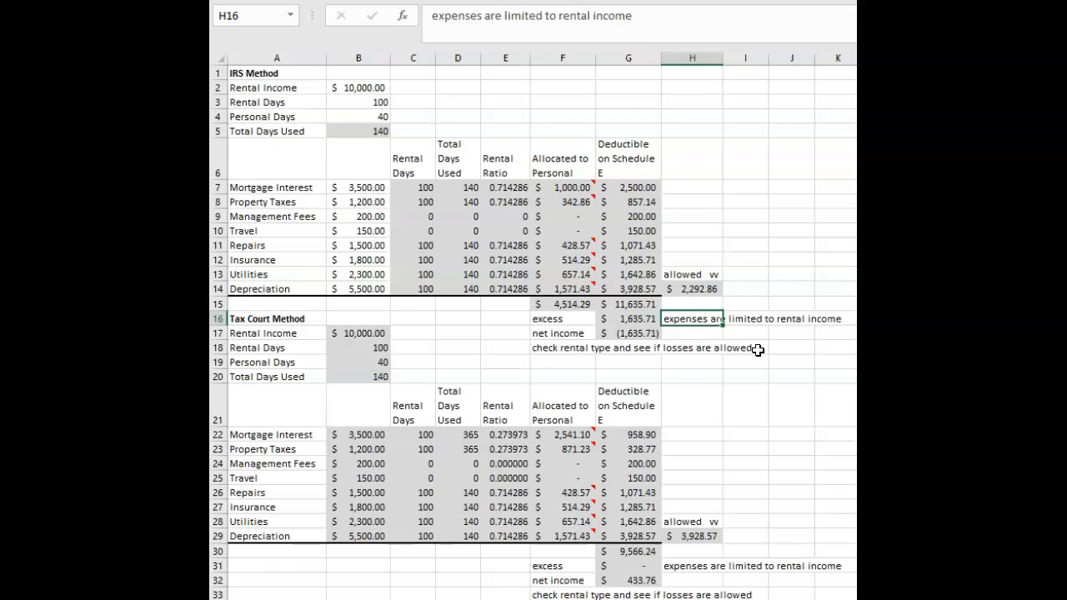
Highlight the IRS Method mortgage interest row A7:G7 to review its allocation.
{"action": "left_click", "coordinate": [692, 204]}
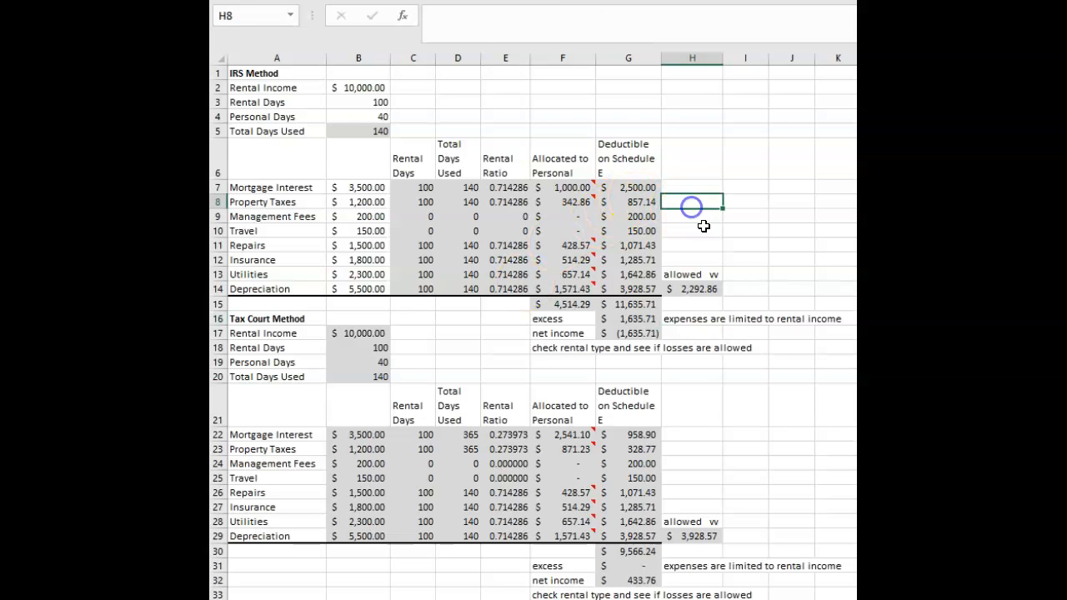
{"action": "left_click", "coordinate": [750, 231]}
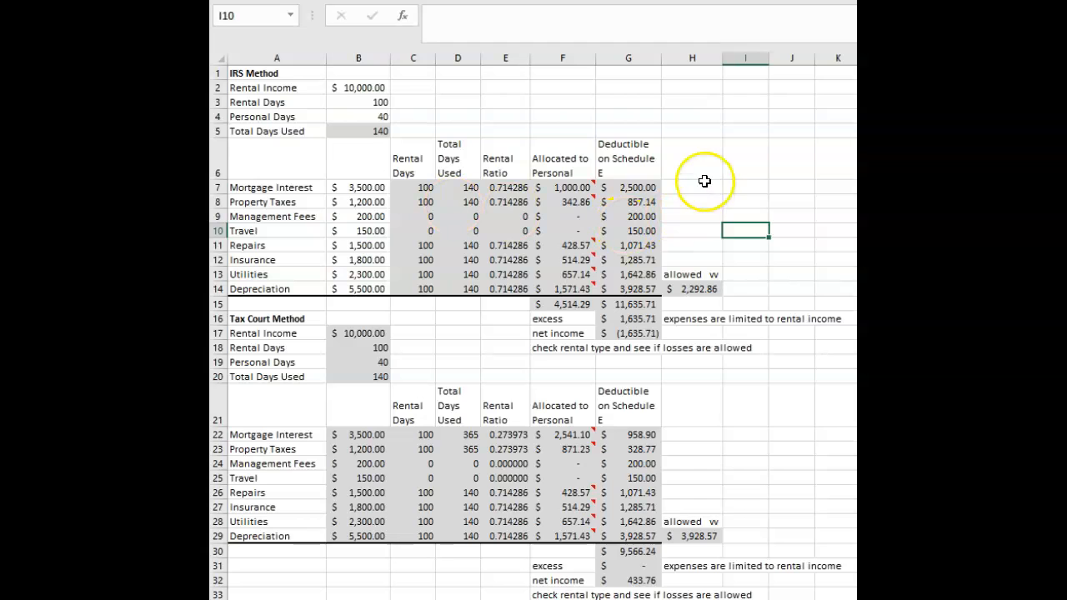
{"action": "left_click", "coordinate": [702, 185]}
{"action": "left_click_drag", "start_coordinate": [317, 188], "coordinate": [631, 187]}
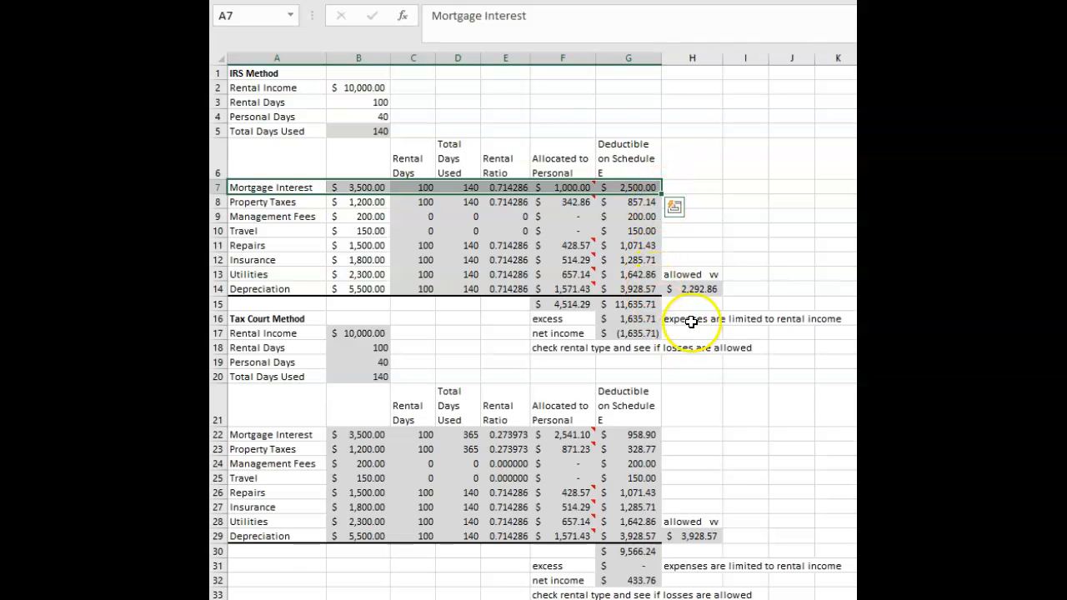
{"action": "left_click", "coordinate": [708, 377]}
Inspect the IRS Method formulas for the deduction total in G15, the excess in G16 and the net income in G17.
{"action": "left_click", "coordinate": [629, 302]}
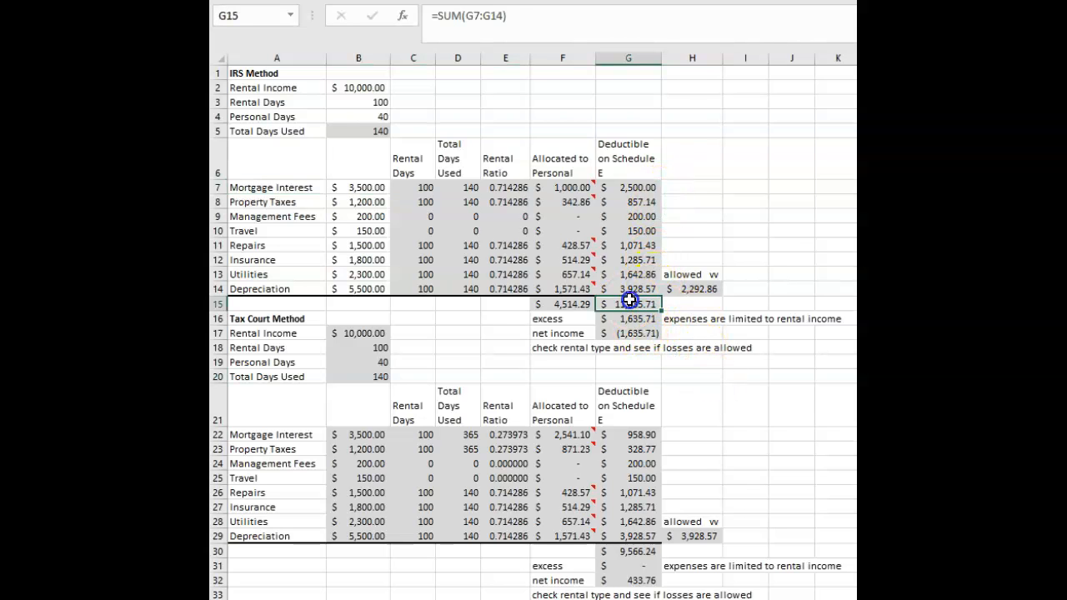
{"action": "left_click", "coordinate": [517, 16]}
{"action": "left_click", "coordinate": [621, 316]}
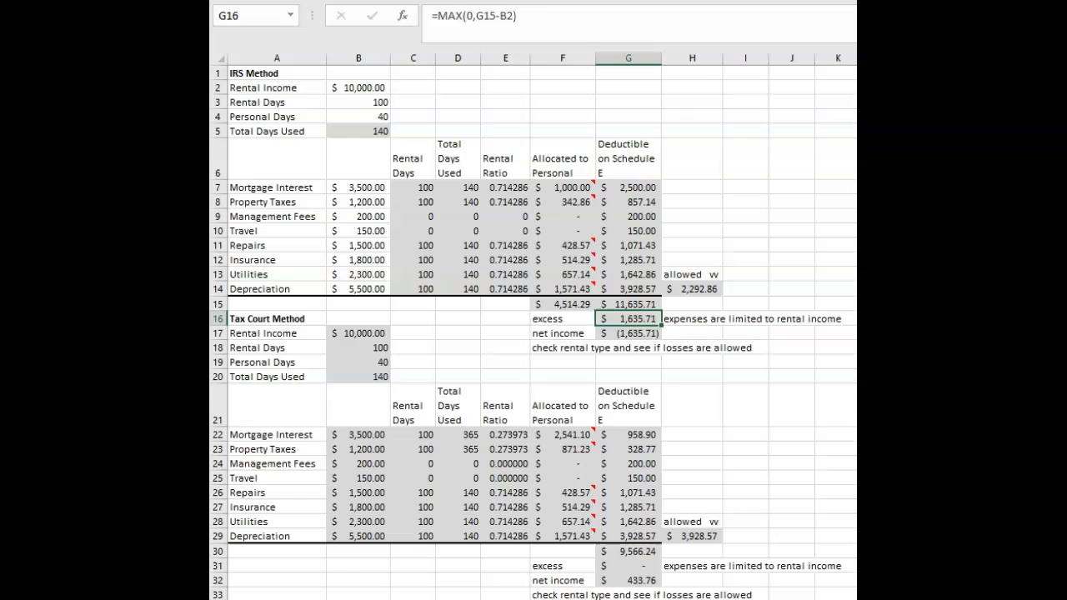
{"action": "left_click", "coordinate": [530, 15]}
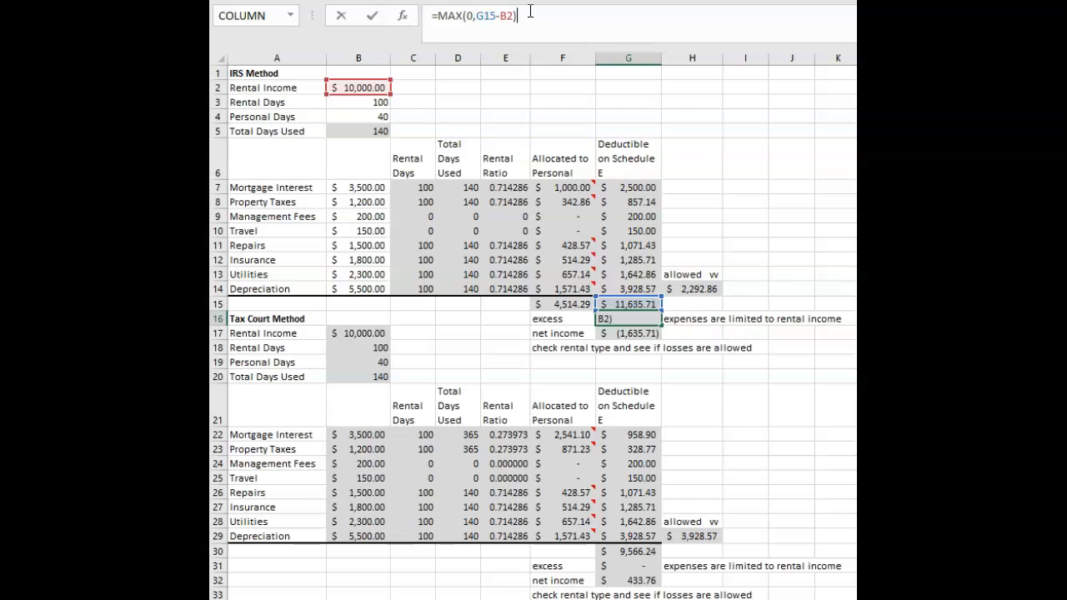
{"action": "left_click", "coordinate": [706, 216]}
{"action": "left_click", "coordinate": [616, 333]}
{"action": "left_click", "coordinate": [626, 371]}
{"action": "left_click", "coordinate": [647, 329]}
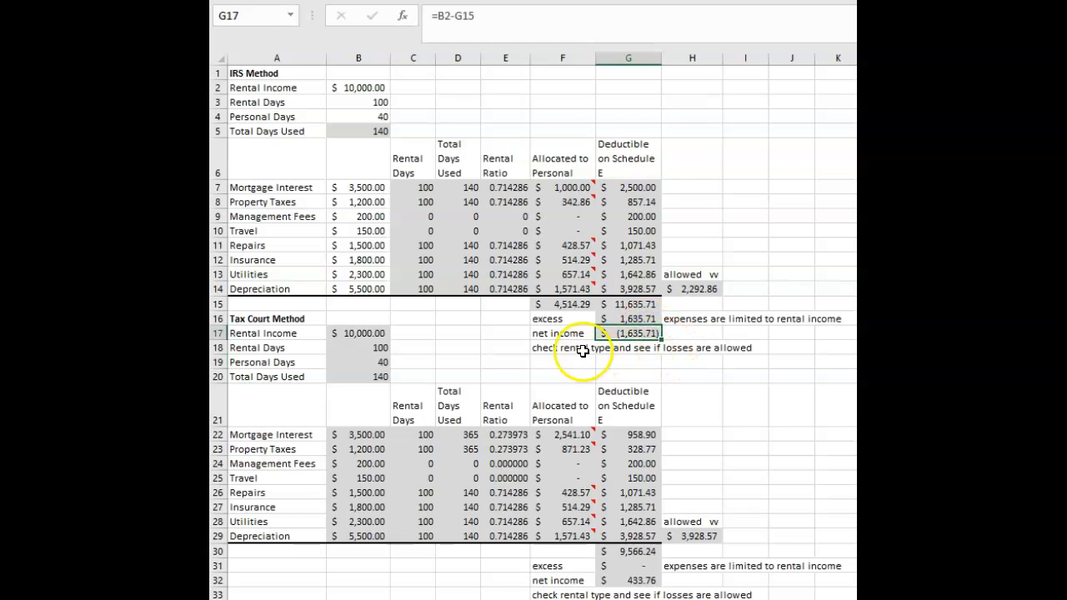
Change the IRS Method label in F17 to "net income (loss)".
{"action": "double_click", "coordinate": [578, 333]}
{"action": "type", "text": "("}
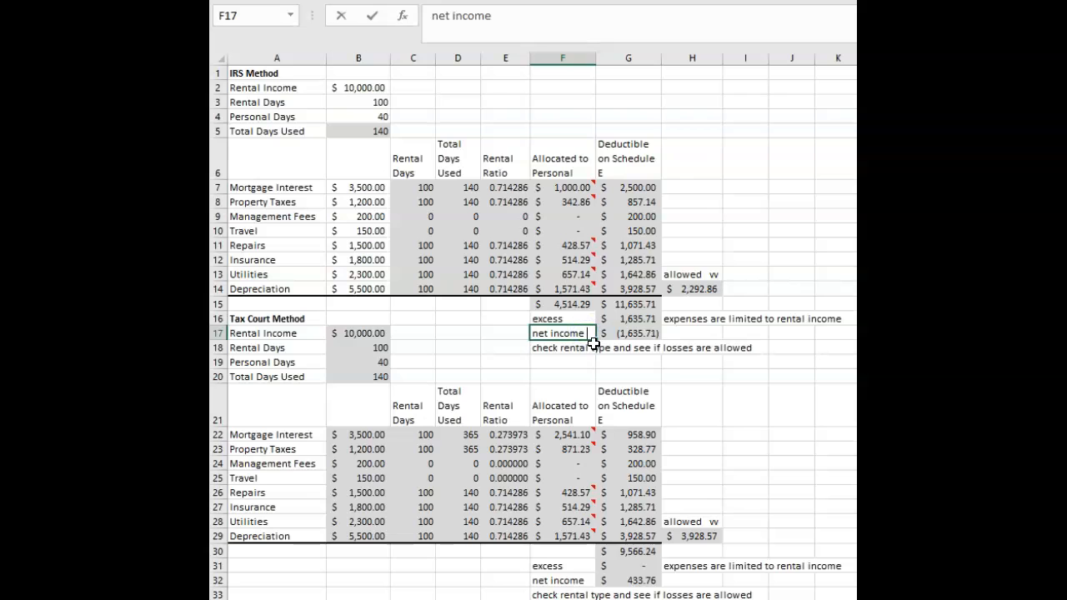
{"action": "type", "text": "loss)"}
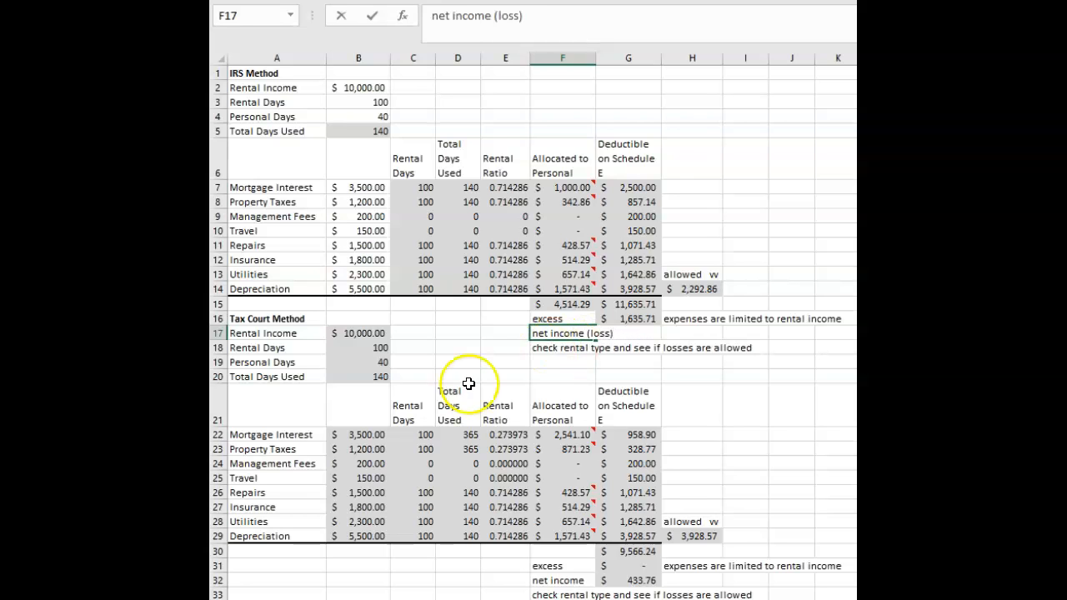
{"action": "left_click", "coordinate": [465, 385]}
Copy the F17 label to the Tax Court Method's net income label in F32 and widen column F slightly.
{"action": "left_click", "coordinate": [559, 338]}
{"action": "key", "text": "ctrl+c"}
{"action": "left_click", "coordinate": [575, 581]}
{"action": "key", "text": "ctrl+v"}
{"action": "left_click", "coordinate": [736, 449]}
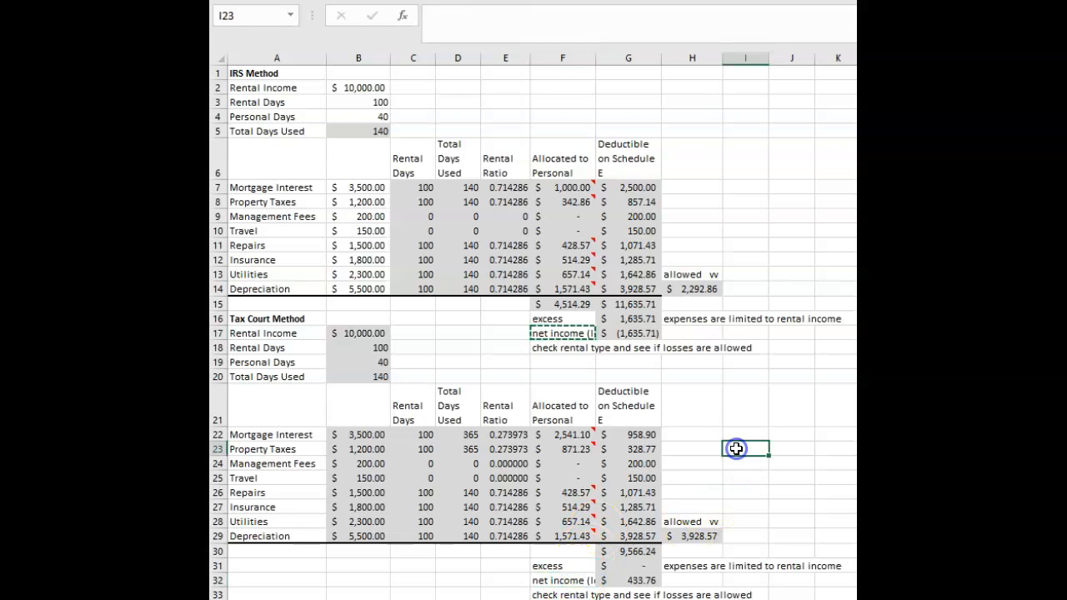
{"action": "left_click_drag", "start_coordinate": [596, 57], "coordinate": [609, 53]}
{"action": "left_click", "coordinate": [714, 405]}
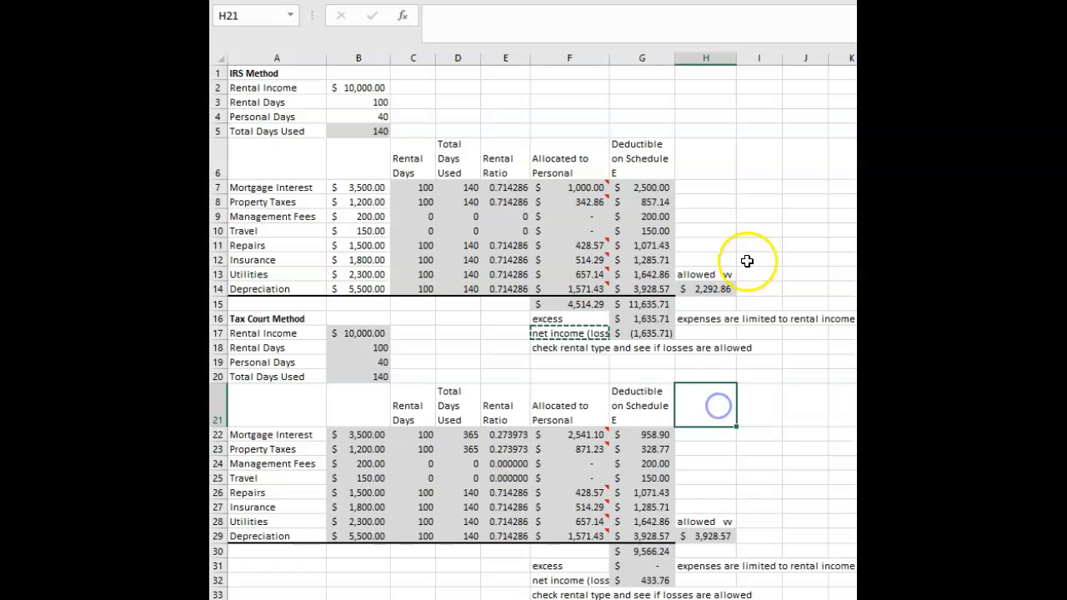